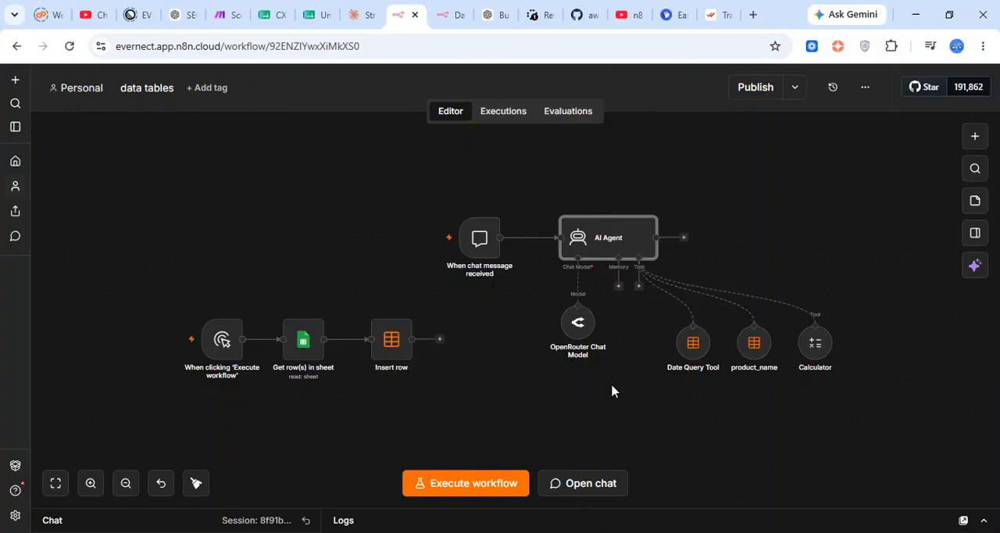
Review the product sales rows in the Google Sheets spreadsheet's Sheet9, then the Sales_Data table in n8n
{"action": "mouse_move", "coordinate": [578, 322]}
{"action": "mouse_move", "coordinate": [466, 237]}
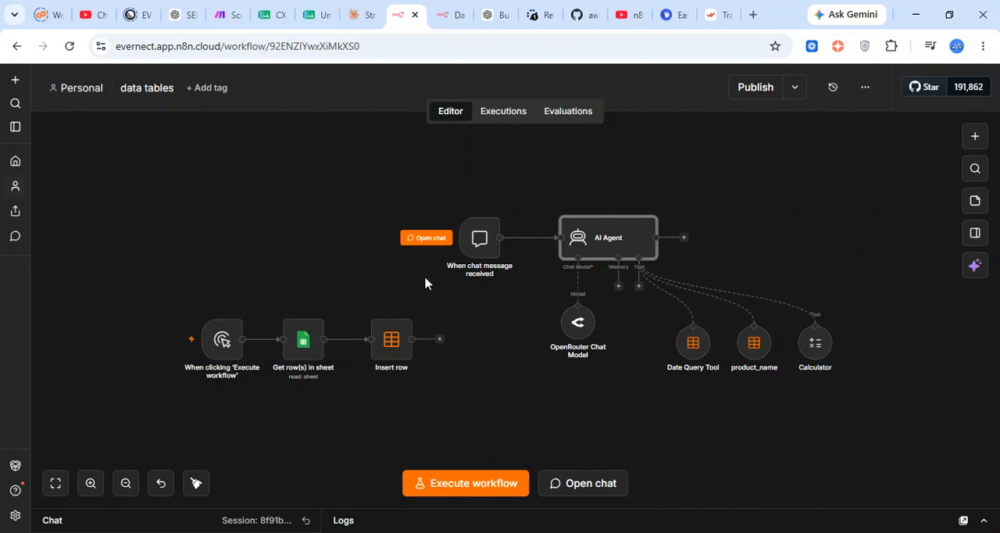
{"action": "left_click", "coordinate": [322, 8]}
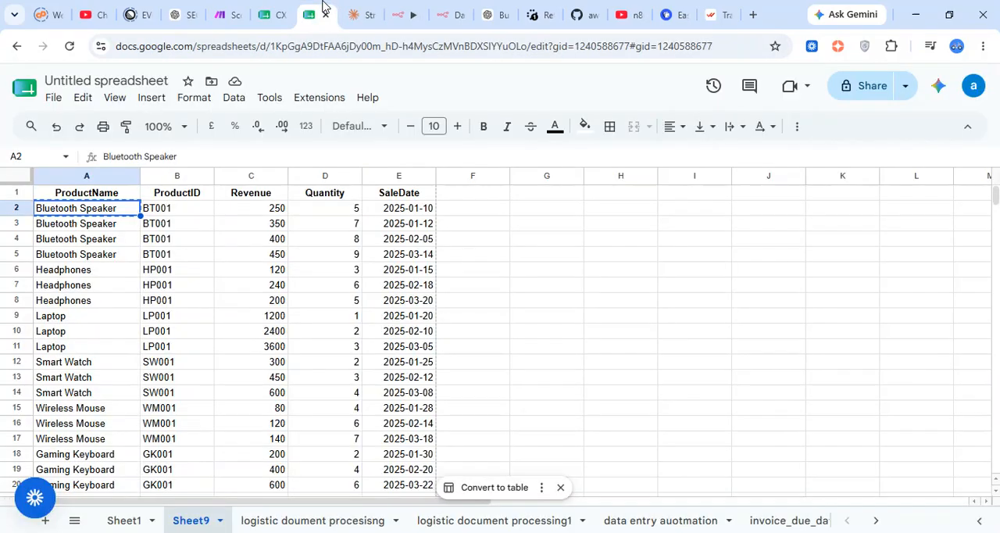
{"action": "scroll", "coordinate": [398, 340], "scroll_direction": "down", "scroll_amount": 1}
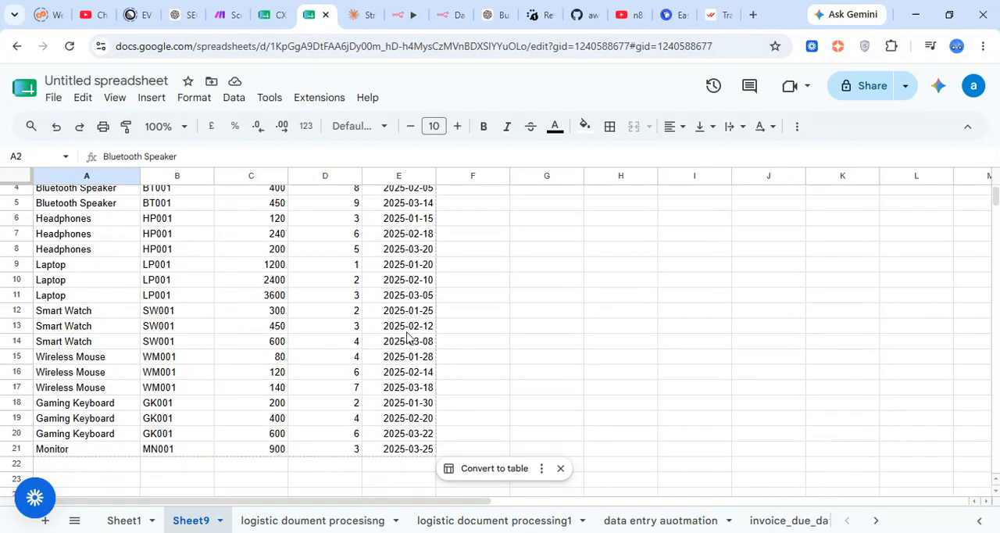
{"action": "left_click", "coordinate": [405, 16]}
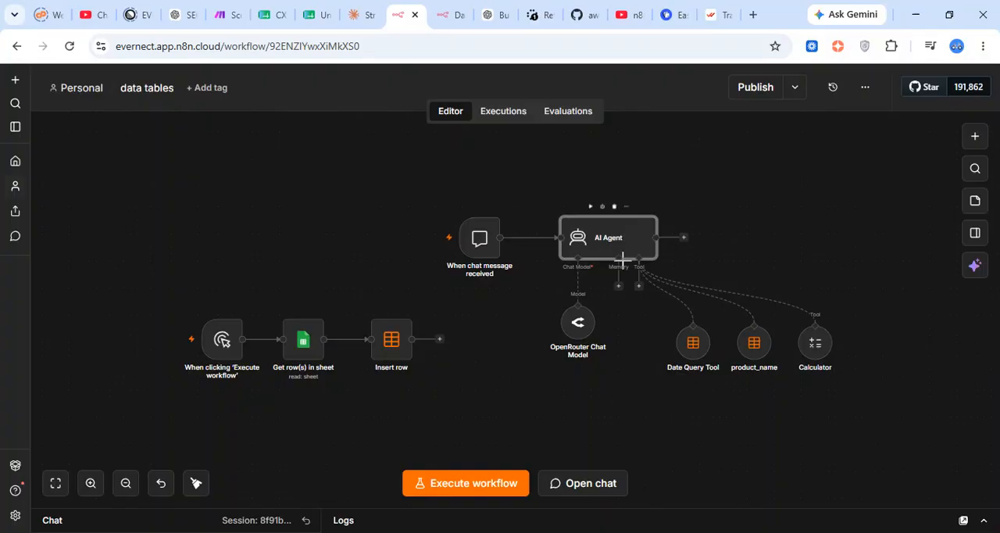
{"action": "left_click", "coordinate": [437, 15]}
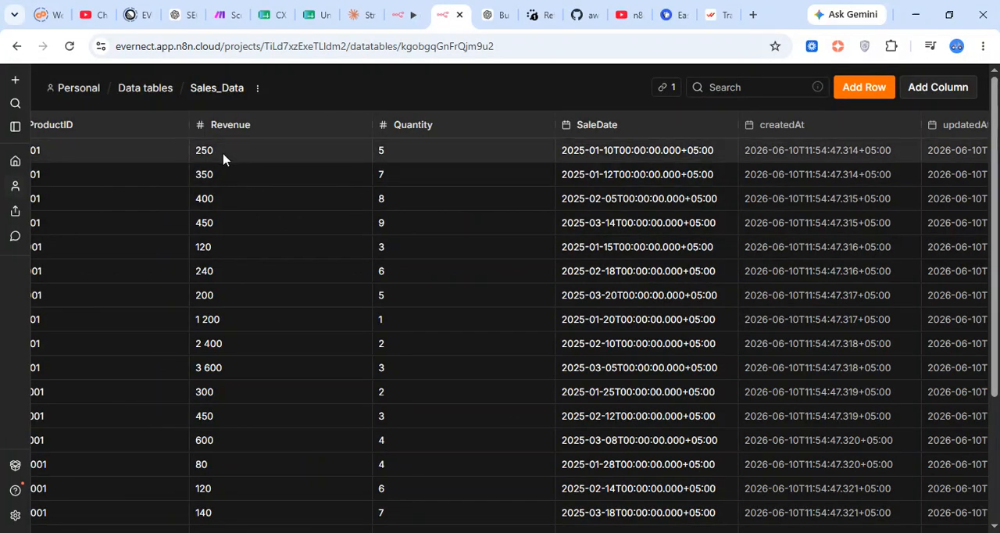
Show the personal project's data tables, check the options available for Sales_Data, and open that table
{"action": "left_click", "coordinate": [75, 89]}
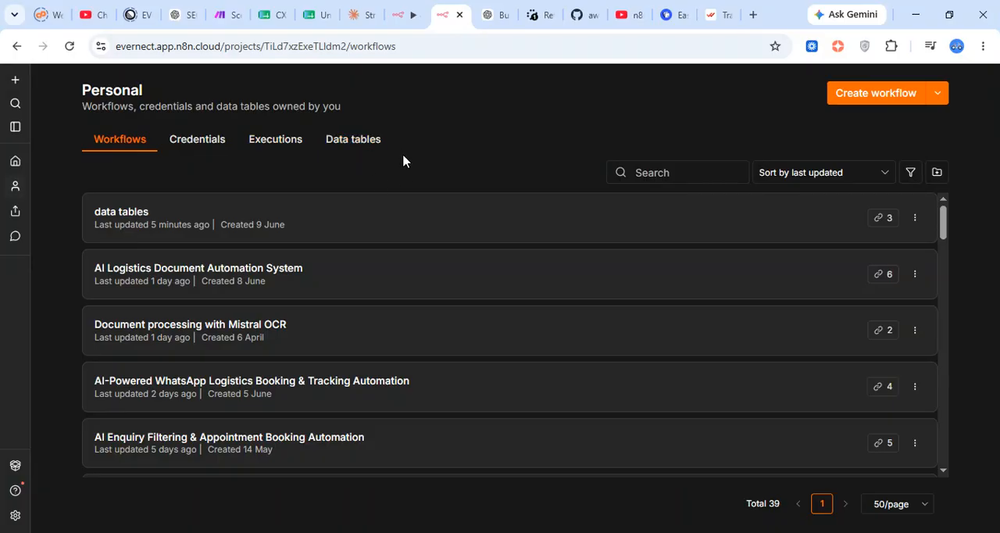
{"action": "left_click", "coordinate": [356, 152]}
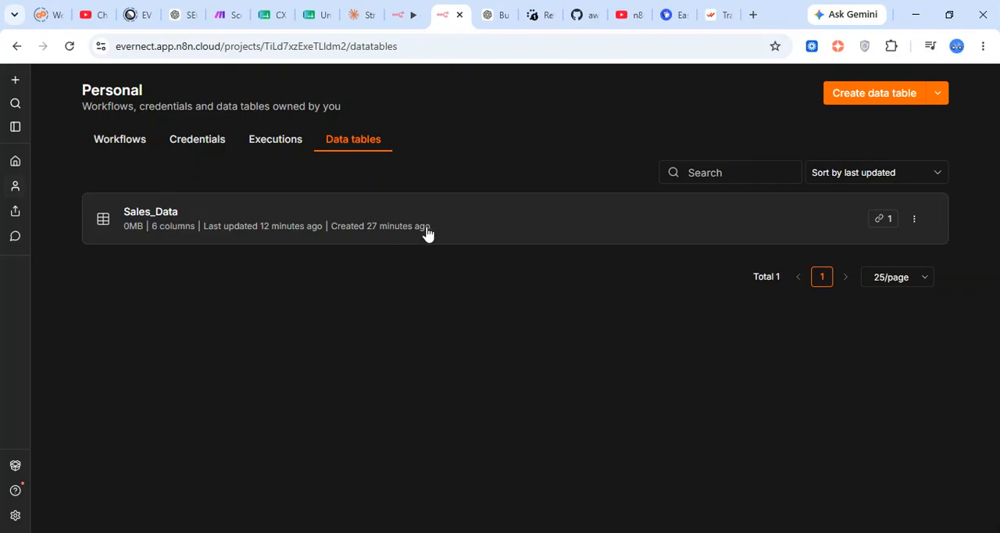
{"action": "left_click", "coordinate": [915, 220]}
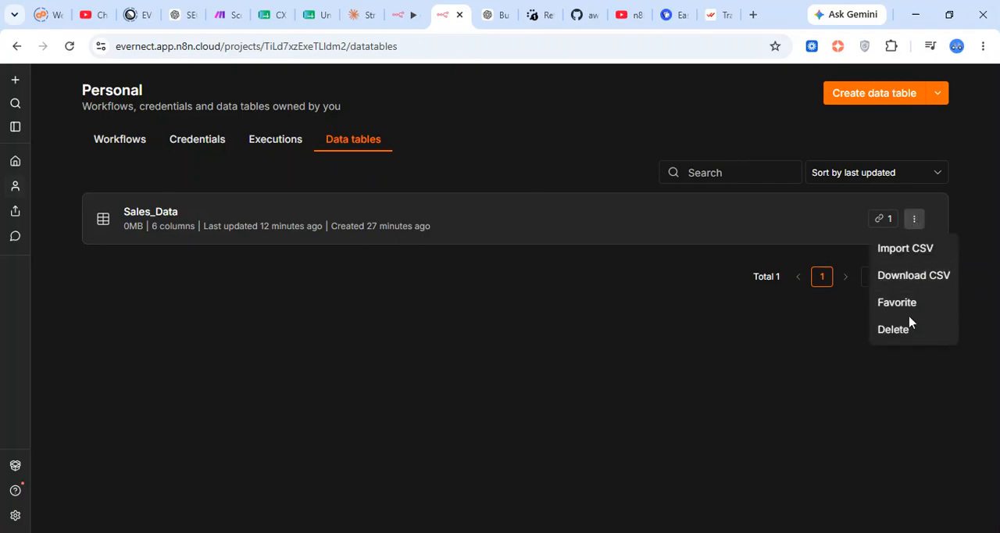
{"action": "left_click", "coordinate": [772, 225]}
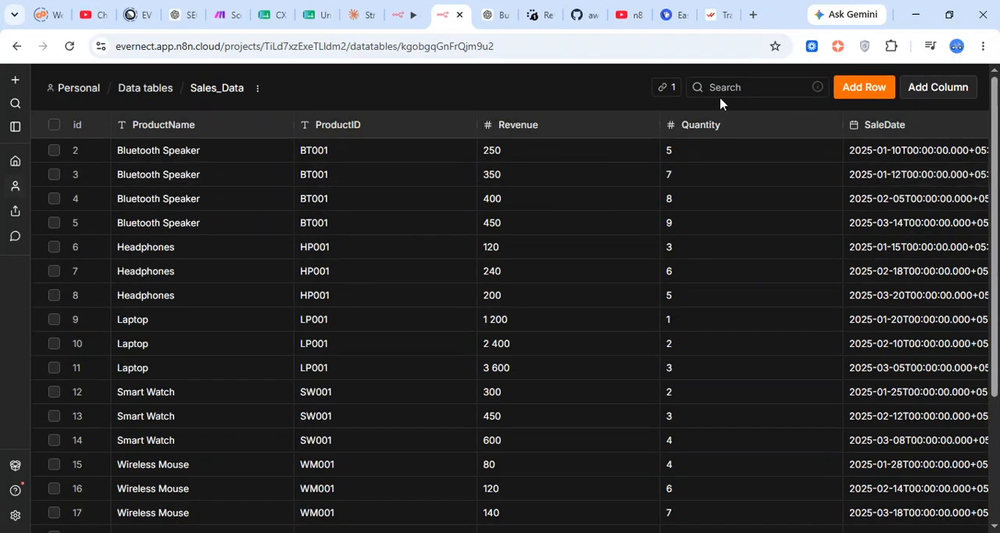
Start a new data table named sales_data in the personal project, with its contents imported from a CSV file
{"action": "left_click", "coordinate": [145, 87]}
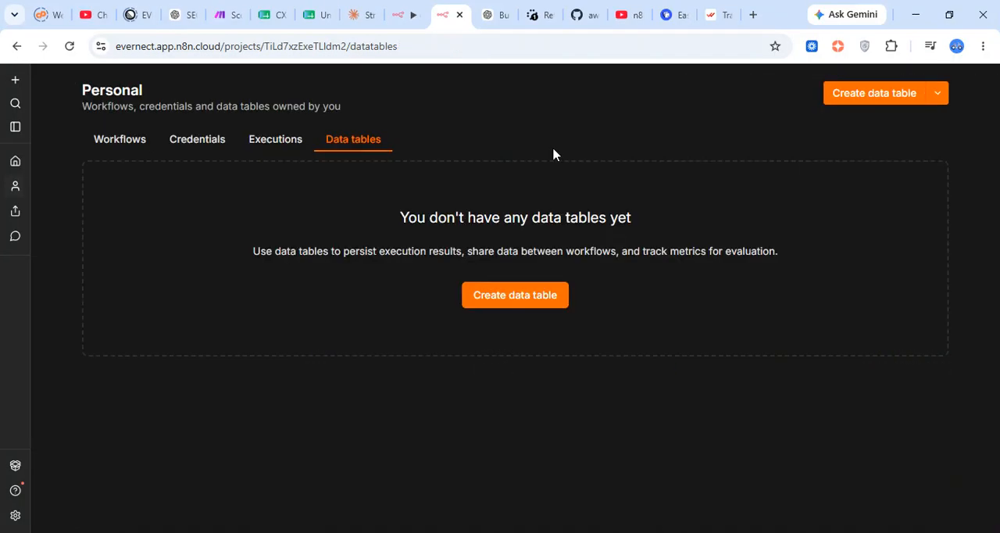
{"action": "left_click", "coordinate": [870, 103]}
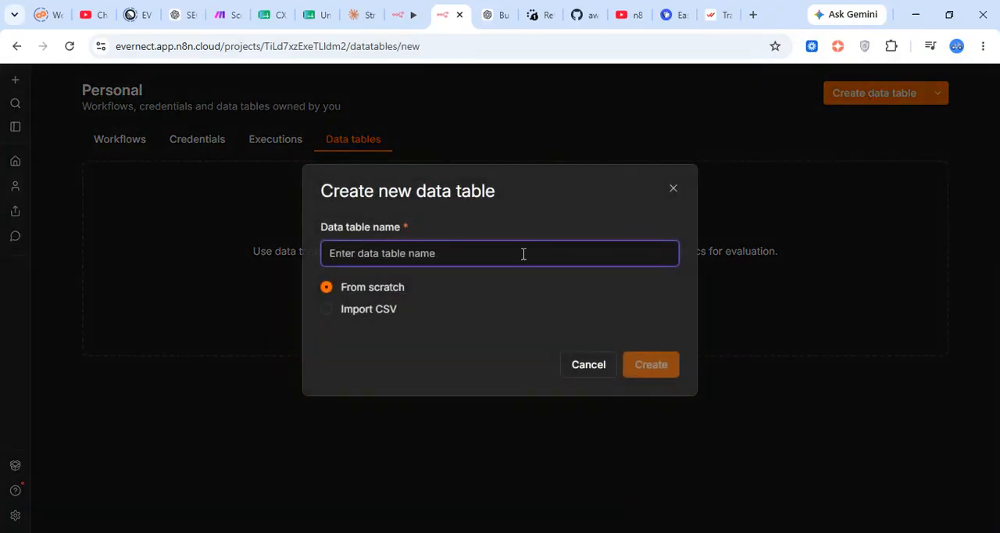
{"action": "type", "text": "sales_data"}
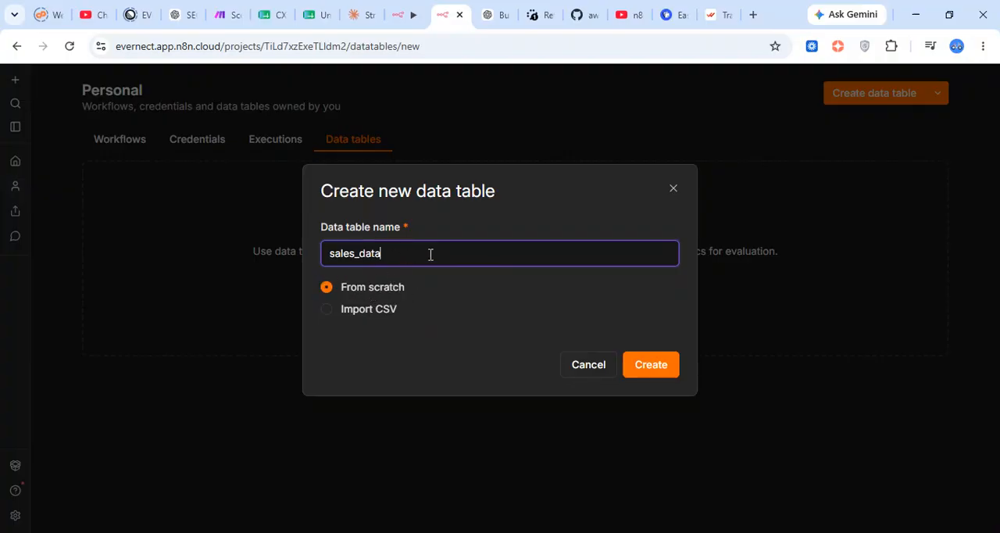
{"action": "left_click", "coordinate": [365, 310]}
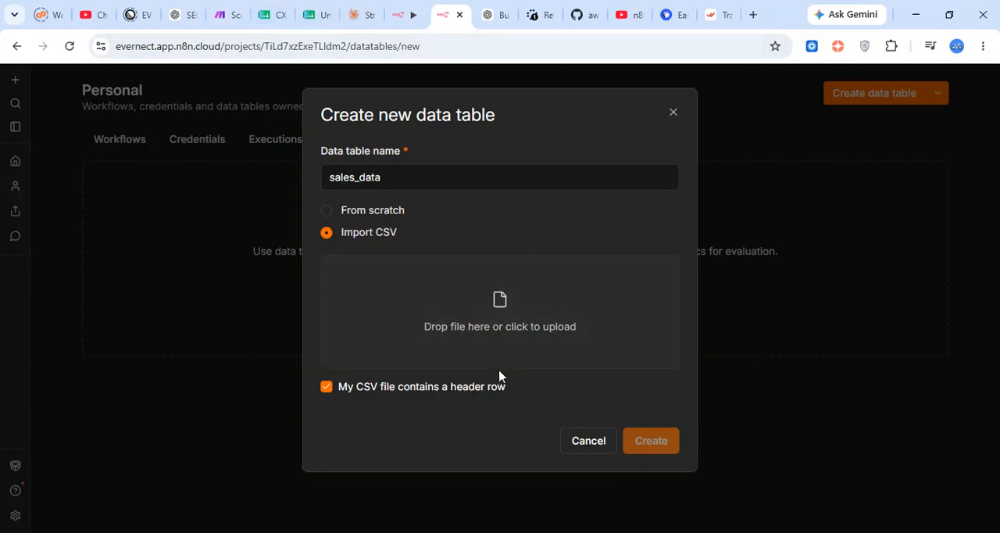
Switch to the Google Sheets spreadsheet and download Sheet9 as comma-separated values (.csv)
{"action": "left_click", "coordinate": [316, 16]}
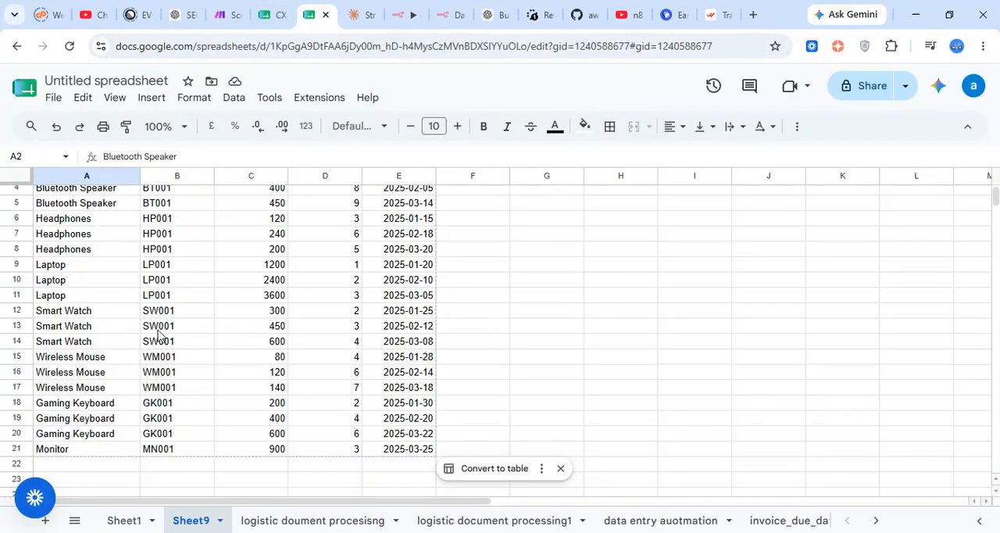
{"action": "left_click", "coordinate": [51, 97]}
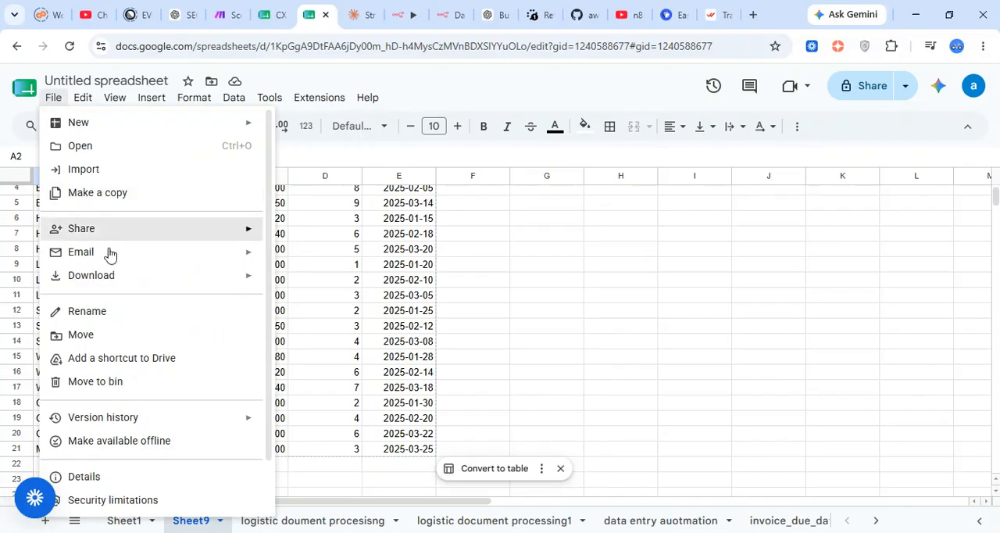
{"action": "mouse_move", "coordinate": [96, 278]}
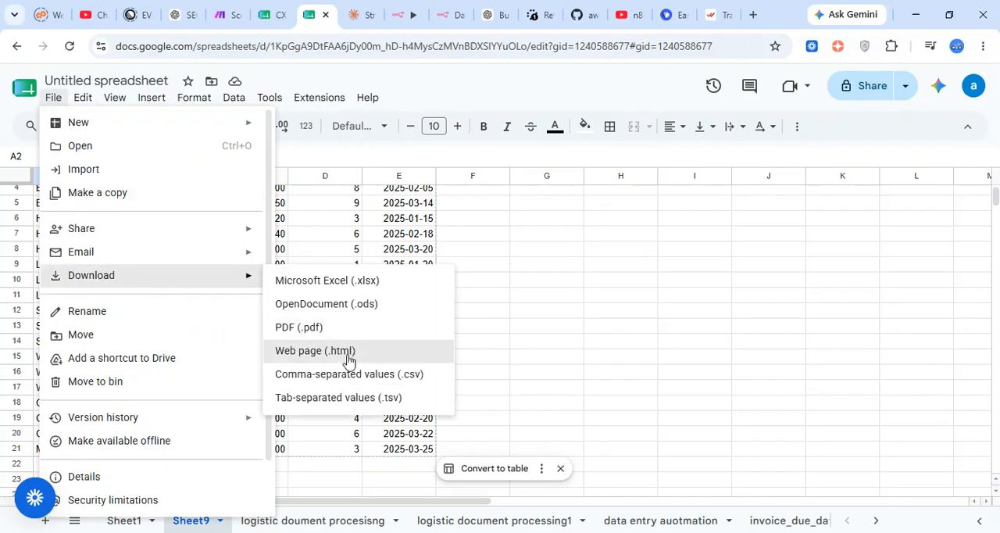
{"action": "left_click", "coordinate": [334, 382]}
Back in n8n, upload "Untitled spreadsheet - Sheet9.csv" with its header row and create the table with all five detected columns
{"action": "left_click_drag", "start_coordinate": [390, 6], "coordinate": [514, 312]}
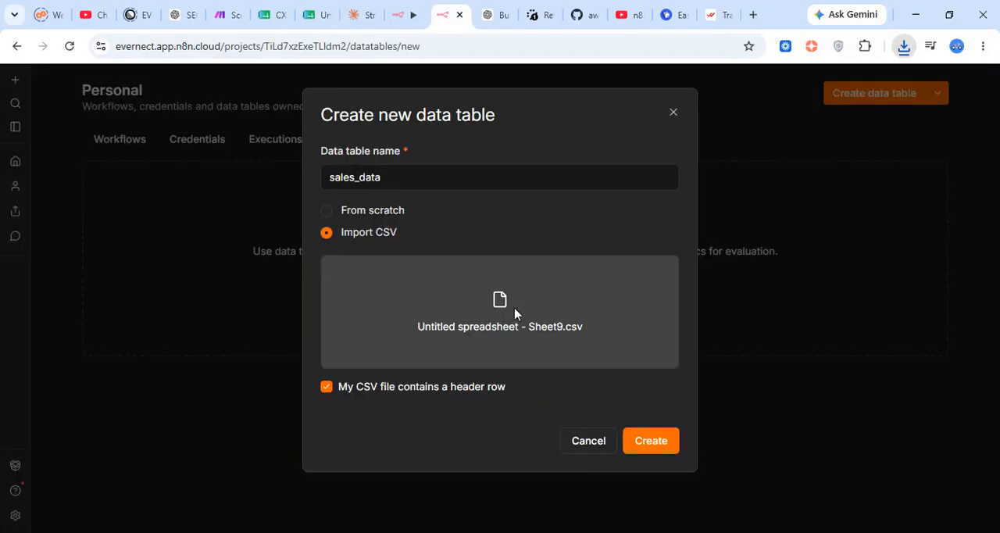
{"action": "left_click", "coordinate": [649, 441]}
{"action": "scroll", "coordinate": [539, 264], "scroll_direction": "down", "scroll_amount": 1}
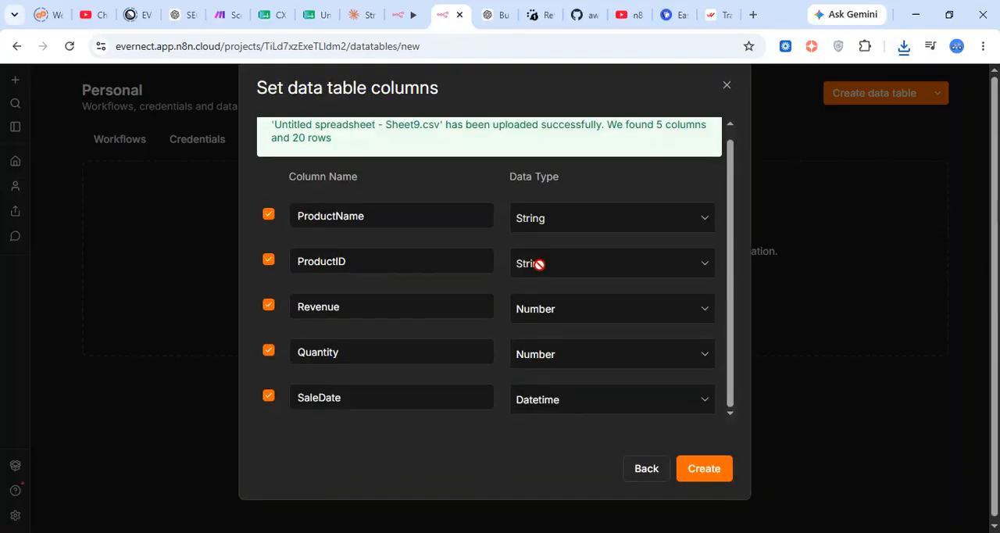
{"action": "scroll", "coordinate": [455, 362], "scroll_direction": "up", "scroll_amount": 1}
{"action": "left_click", "coordinate": [707, 468]}
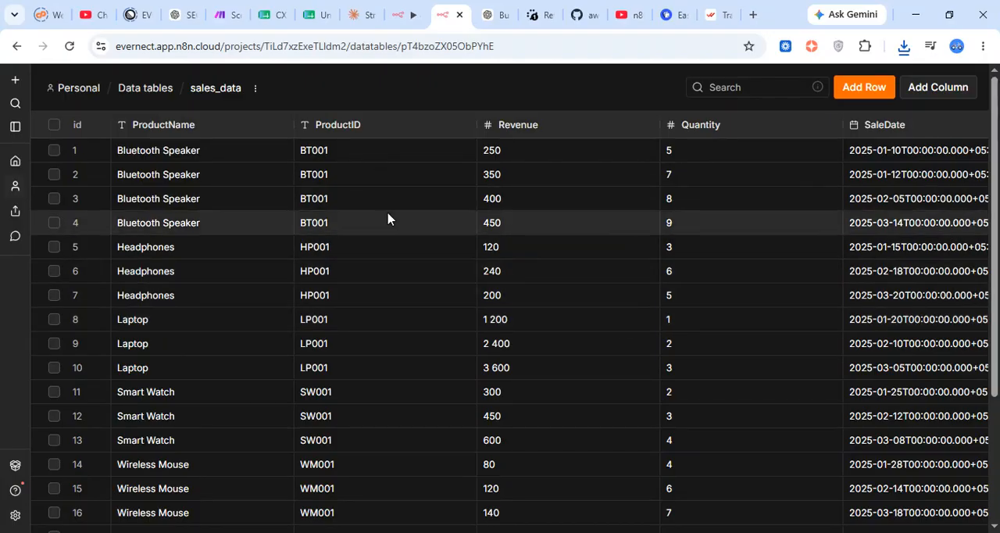
Examine the imported rows and columns of the sales_data table
{"action": "scroll", "coordinate": [335, 217], "scroll_direction": "down", "scroll_amount": 1}
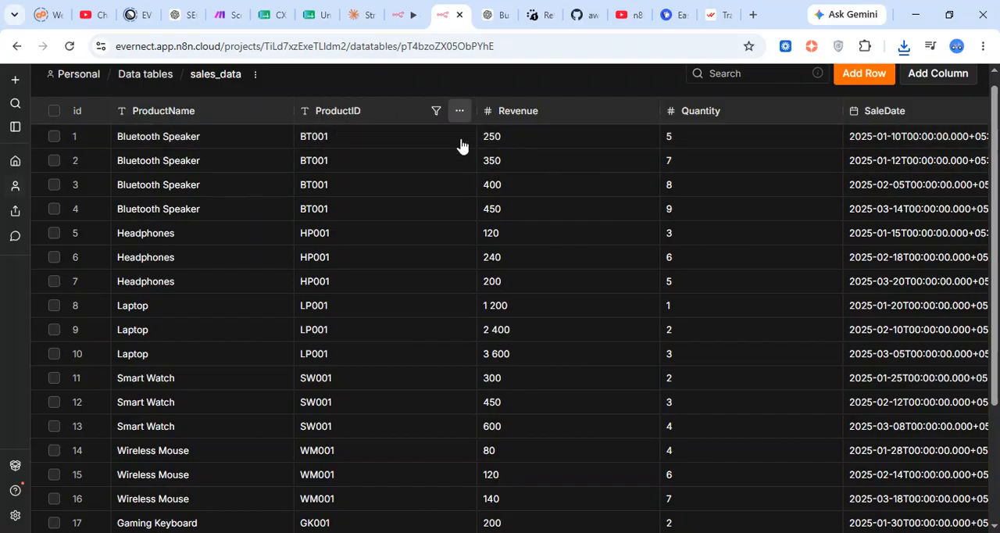
{"action": "scroll", "coordinate": [587, 168], "scroll_direction": "right", "scroll_amount": 3}
{"action": "scroll", "coordinate": [587, 167], "scroll_direction": "left", "scroll_amount": 3}
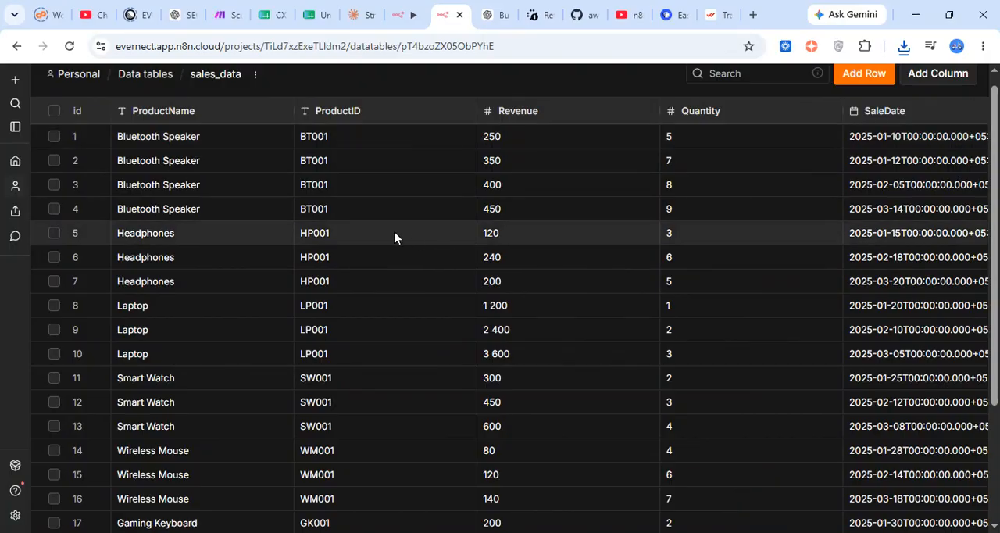
{"action": "scroll", "coordinate": [394, 182], "scroll_direction": "down", "scroll_amount": 2}
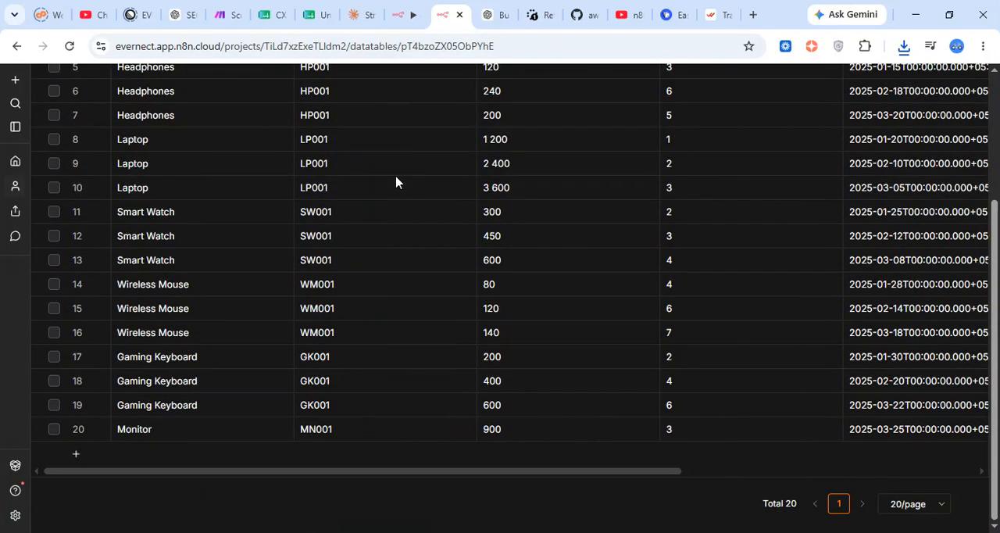
{"action": "scroll", "coordinate": [396, 181], "scroll_direction": "up", "scroll_amount": 3}
Return to the data tables workflow and inspect the parameters of the Get row(s) in sheet node
{"action": "left_click", "coordinate": [411, 23]}
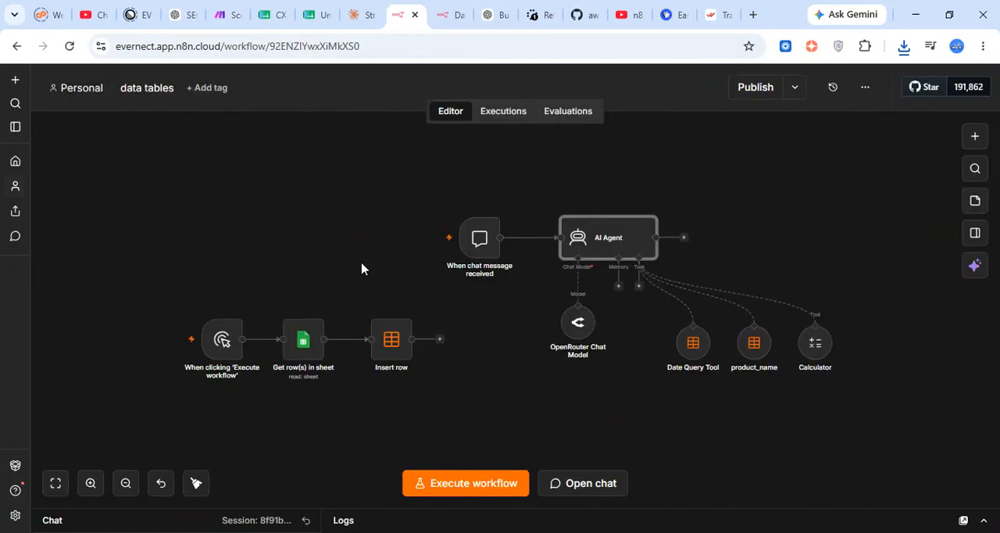
{"action": "left_click", "coordinate": [91, 482]}
{"action": "left_click", "coordinate": [91, 482]}
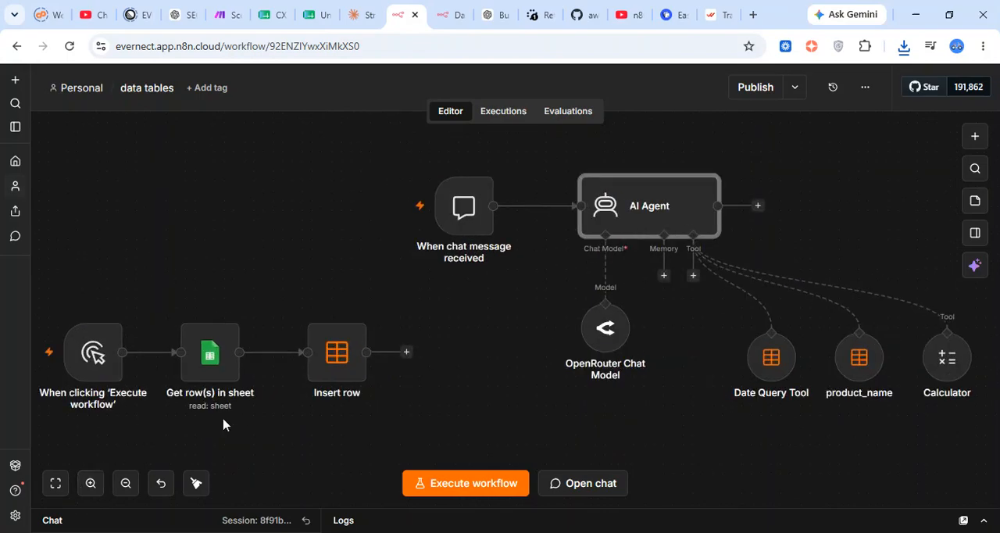
{"action": "scroll", "coordinate": [223, 424], "scroll_direction": "left", "scroll_amount": 3}
{"action": "scroll", "coordinate": [223, 424], "scroll_direction": "down", "scroll_amount": 1}
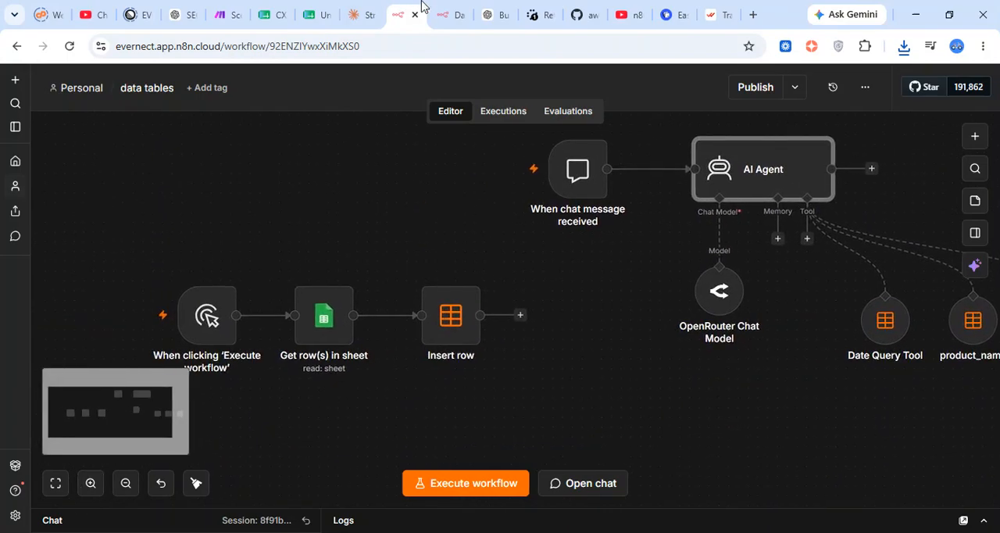
{"action": "left_click", "coordinate": [447, 14]}
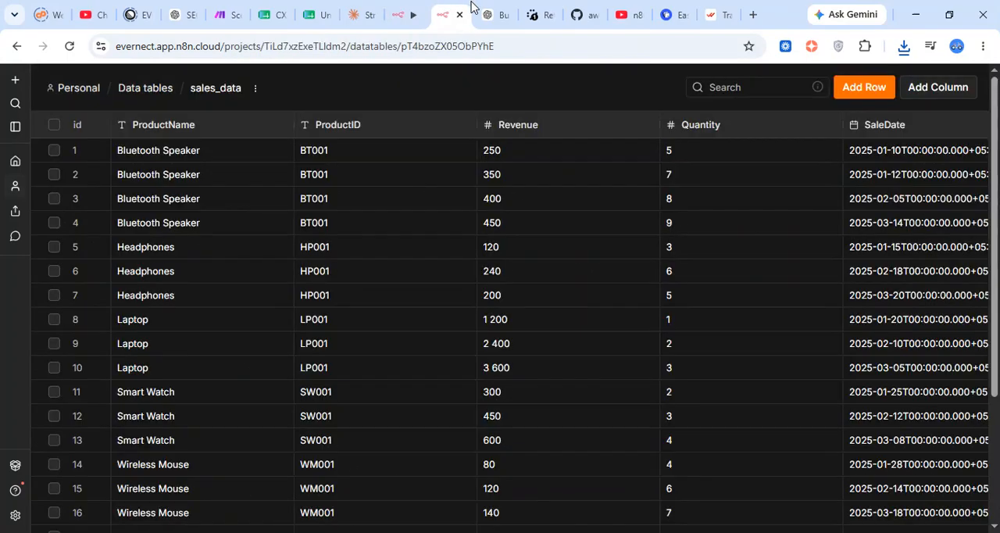
{"action": "left_click", "coordinate": [406, 17]}
{"action": "scroll", "coordinate": [284, 351], "scroll_direction": "down", "scroll_amount": 1}
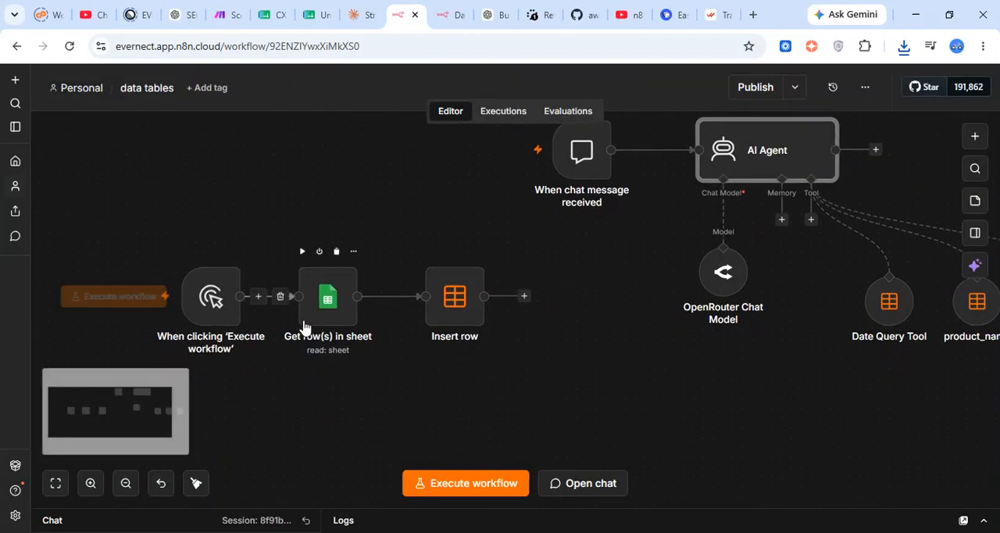
{"action": "left_click", "coordinate": [328, 292]}
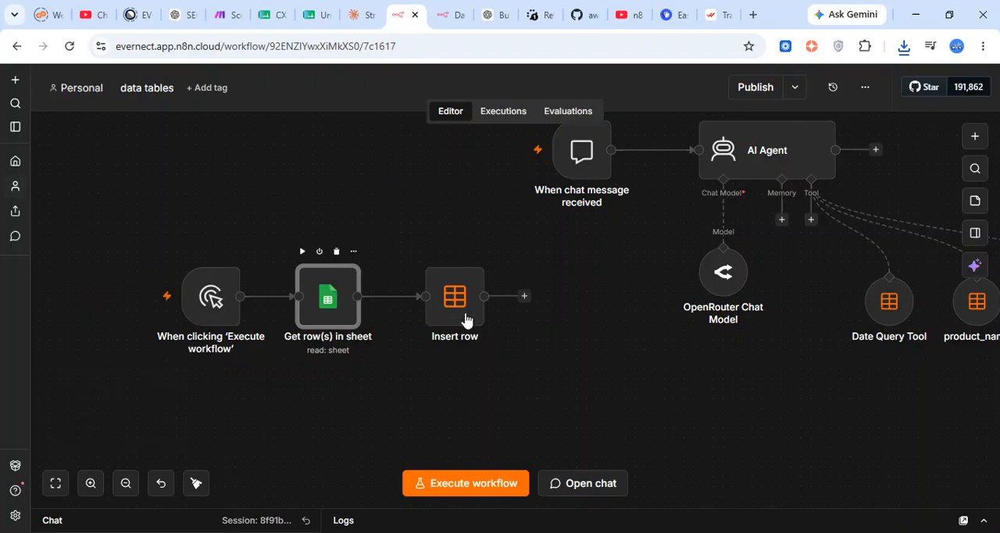
{"action": "key", "text": "Return"}
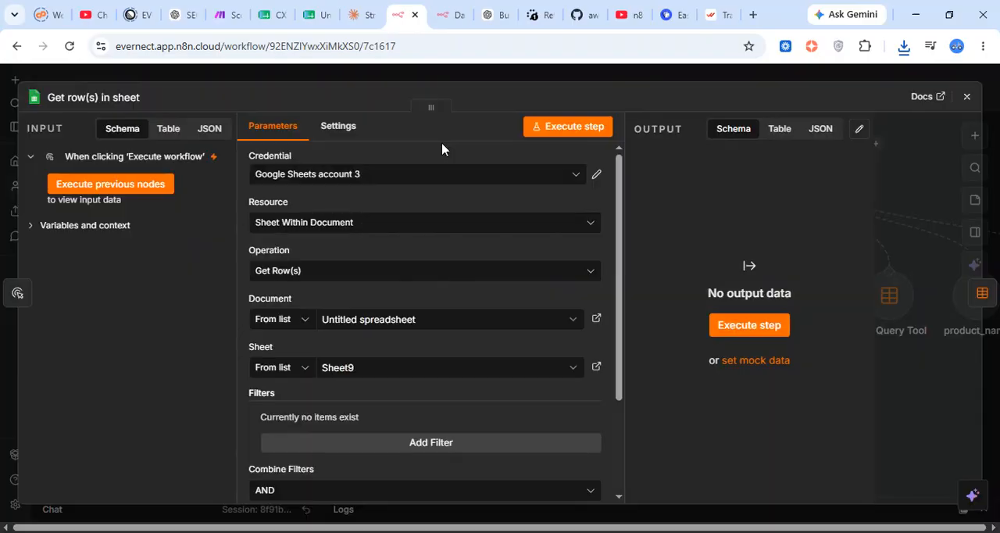
{"action": "key", "text": "Escape"}
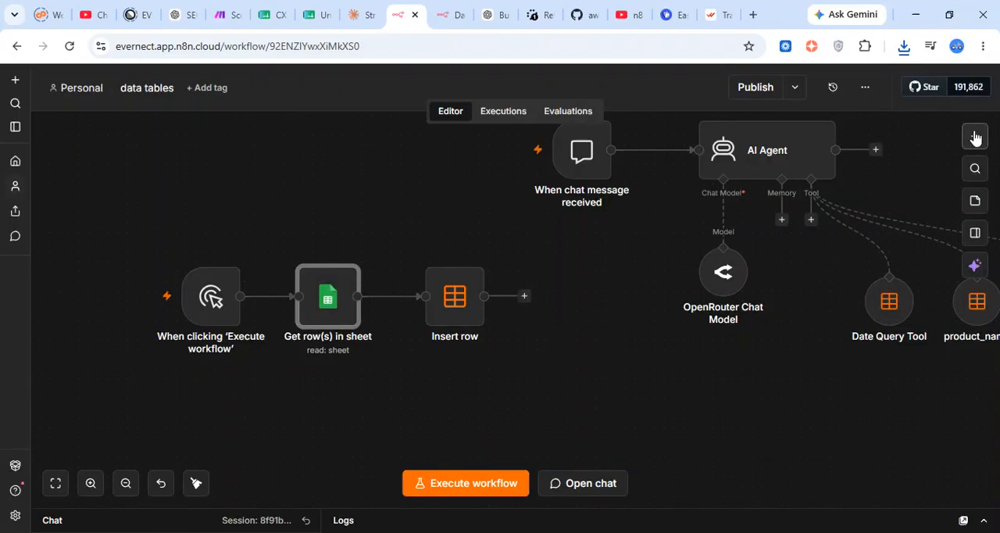
Search the available nodes for "data" and close the node list without adding one
{"action": "left_click", "coordinate": [973, 135]}
{"action": "type", "text": "data"}
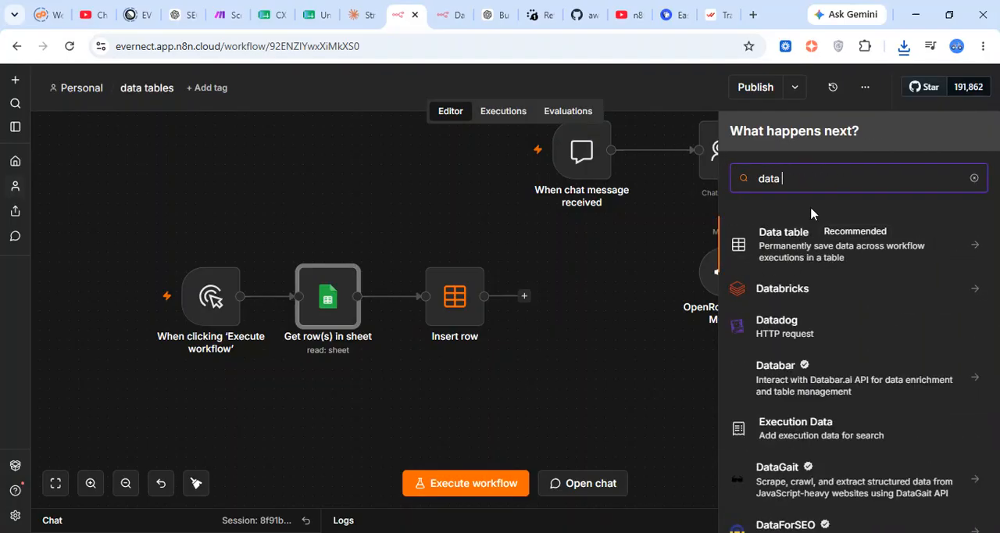
{"action": "left_click", "coordinate": [623, 267]}
Delete the chat trigger and AI Agent together with the agent's chat model, two data table tools and calculator
{"action": "scroll", "coordinate": [622, 266], "scroll_direction": "right", "scroll_amount": 5}
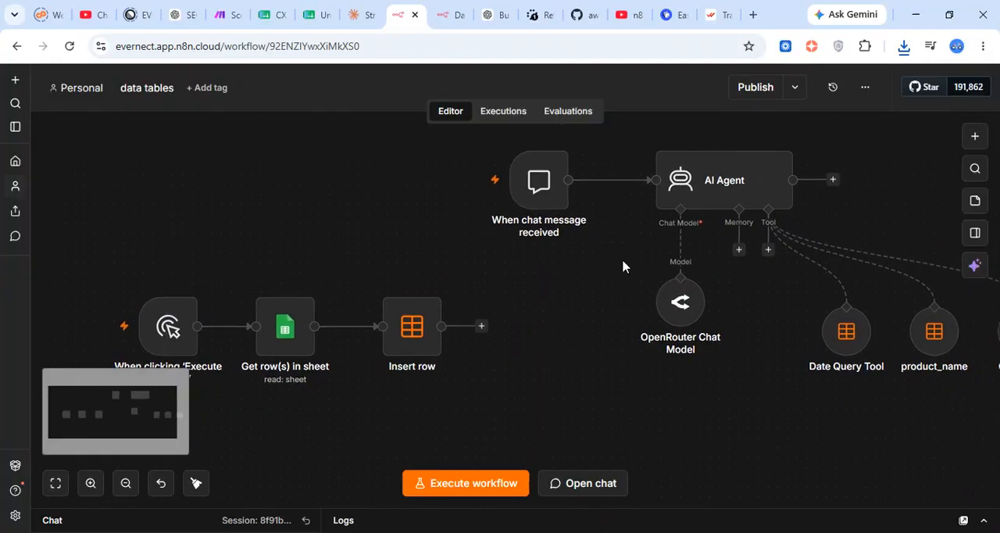
{"action": "mouse_move", "coordinate": [364, 224]}
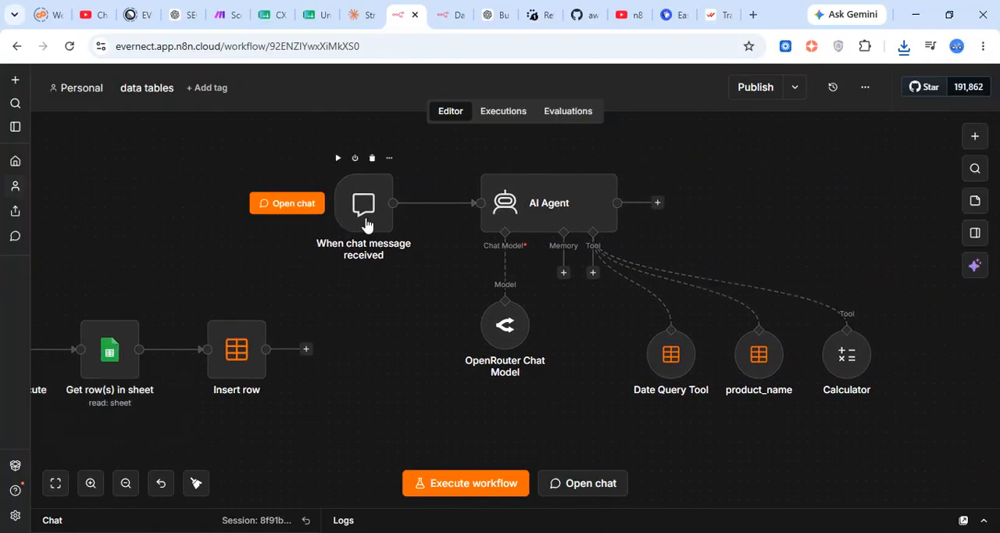
{"action": "scroll", "coordinate": [491, 277], "scroll_direction": "right", "scroll_amount": 2}
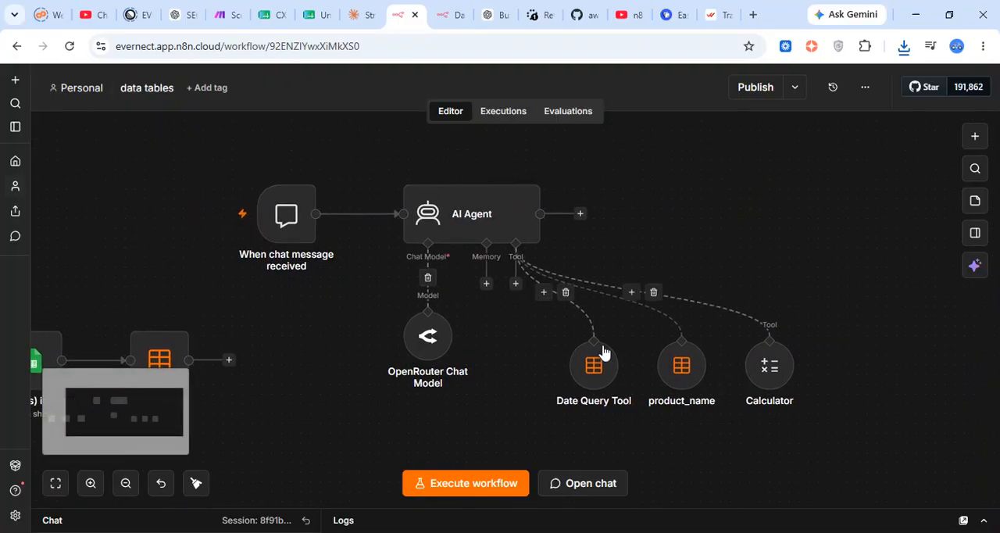
{"action": "left_click_drag", "start_coordinate": [244, 134], "coordinate": [911, 461]}
{"action": "key", "text": "Delete"}
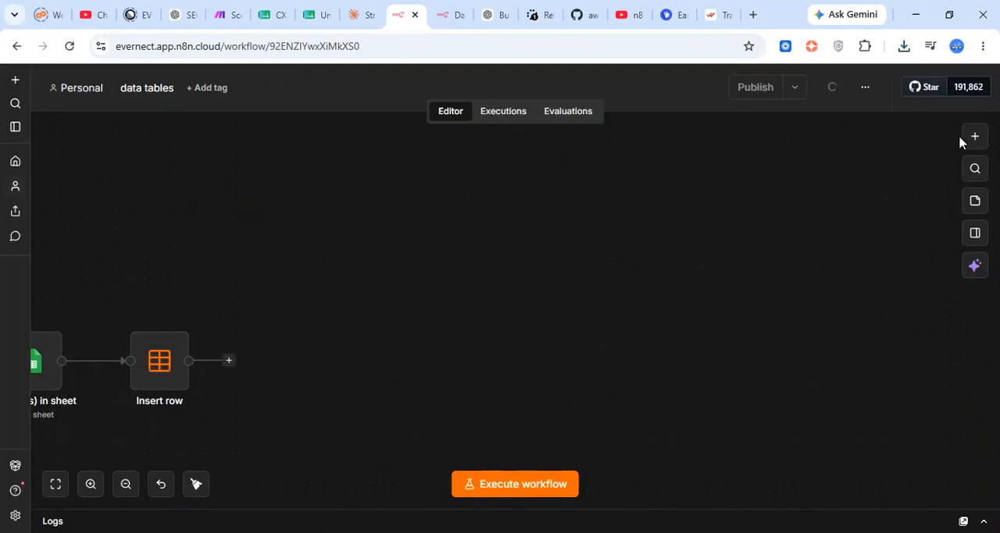
{"action": "left_click", "coordinate": [975, 139]}
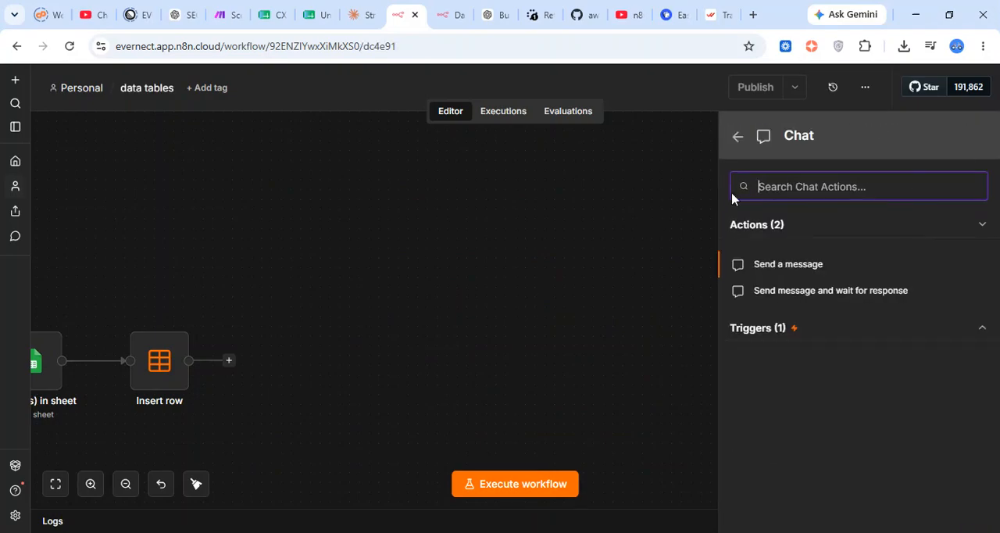
{"action": "left_click", "coordinate": [817, 267]}
{"action": "left_click", "coordinate": [471, 226]}
{"action": "left_click", "coordinate": [437, 285]}
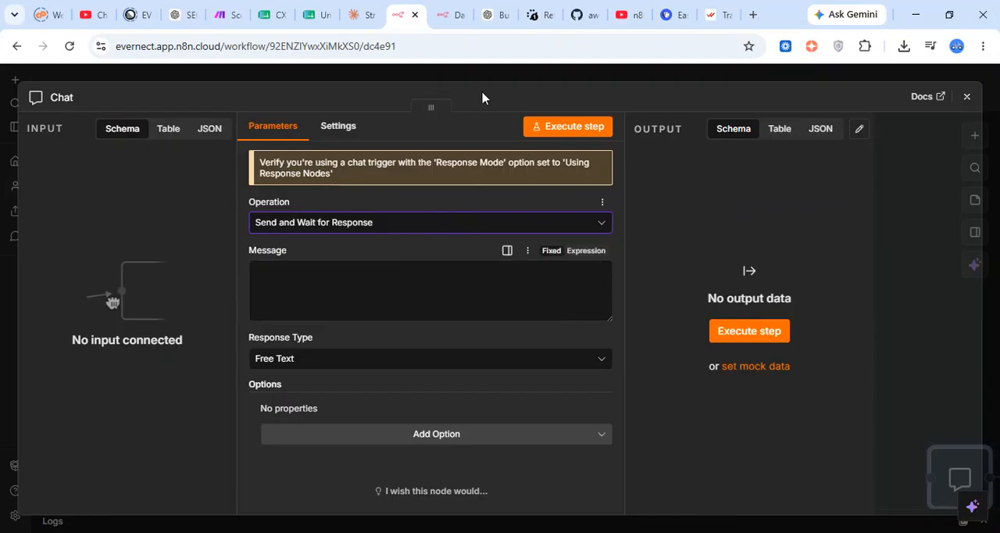
{"action": "left_click", "coordinate": [539, 72]}
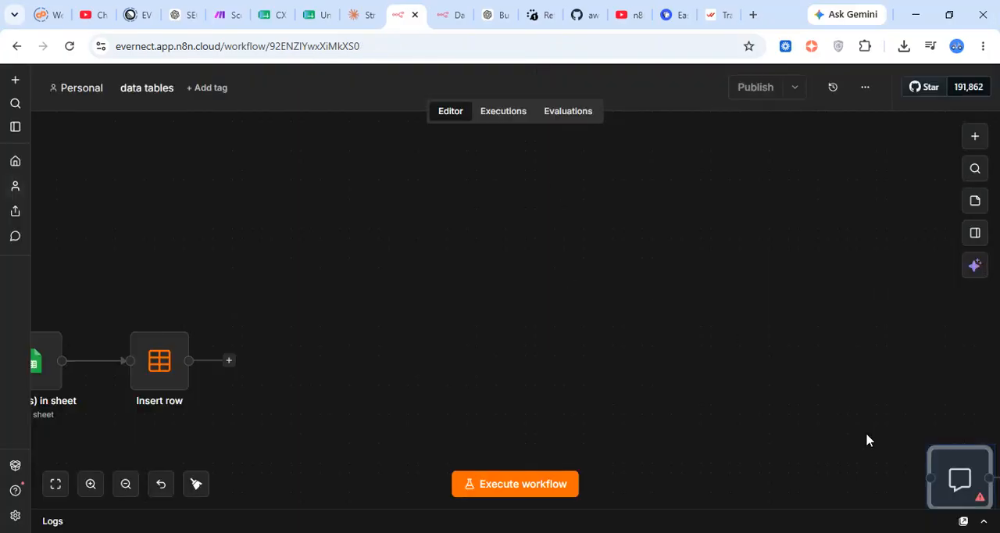
{"action": "left_click_drag", "start_coordinate": [948, 466], "coordinate": [505, 205]}
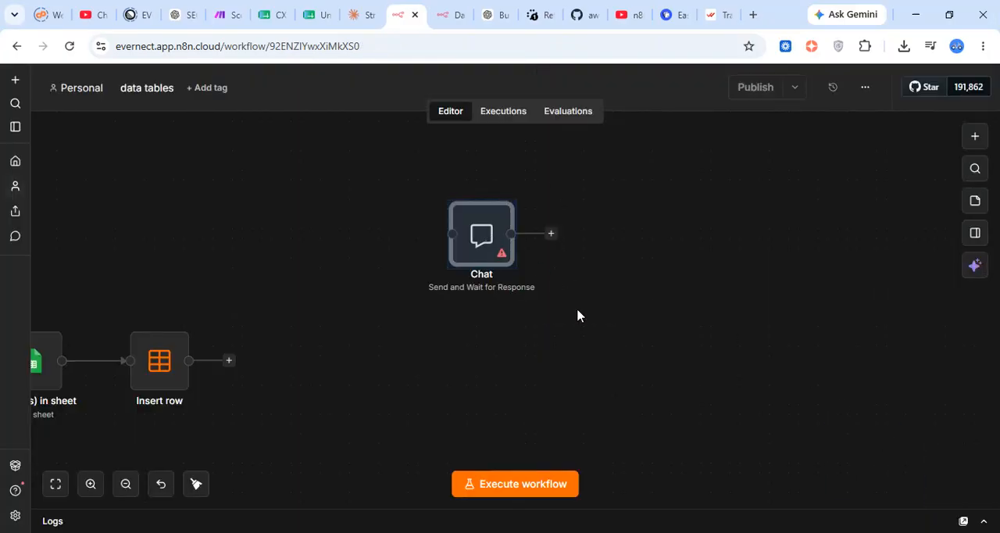
{"action": "left_click", "coordinate": [489, 188]}
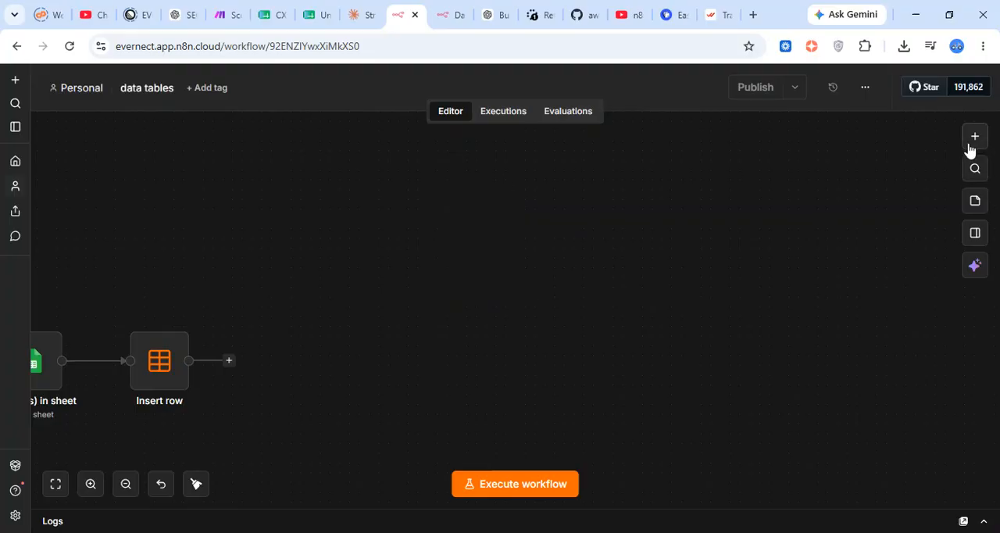
Add a chat message trigger with default settings and place it in the empty canvas area above the Insert row node
{"action": "left_click", "coordinate": [968, 145]}
{"action": "left_click", "coordinate": [887, 329]}
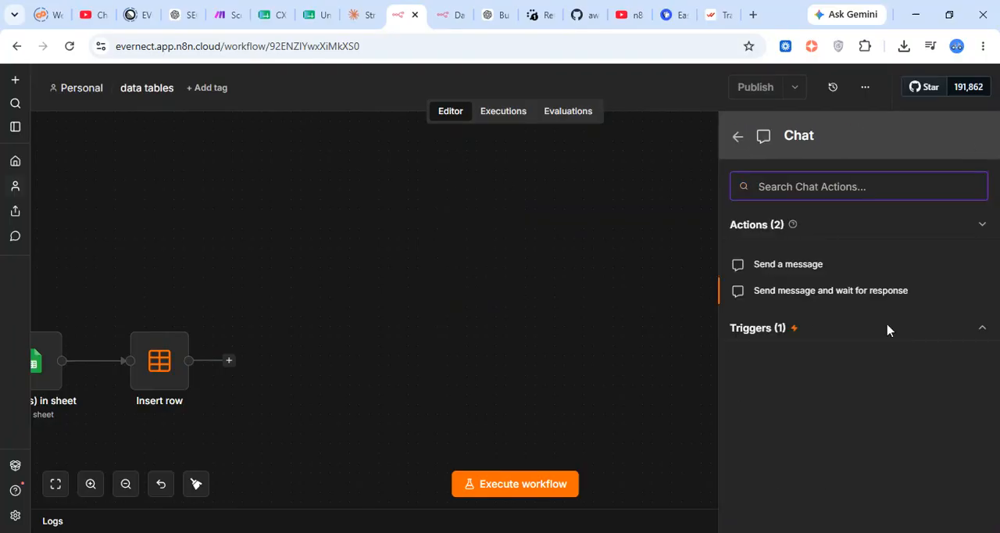
{"action": "left_click", "coordinate": [887, 335]}
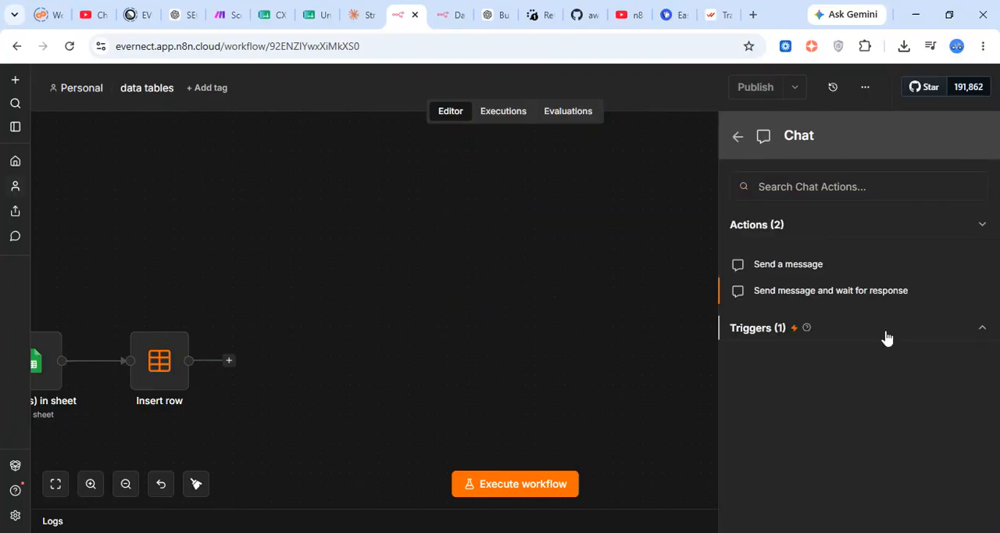
{"action": "left_click", "coordinate": [796, 364]}
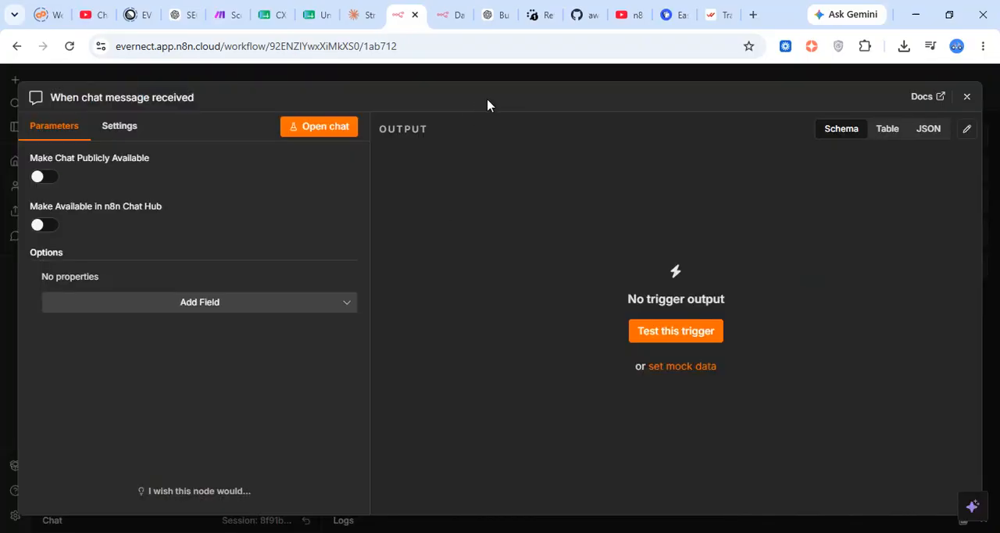
{"action": "left_click", "coordinate": [484, 76]}
{"action": "left_click_drag", "start_coordinate": [604, 340], "coordinate": [458, 253]}
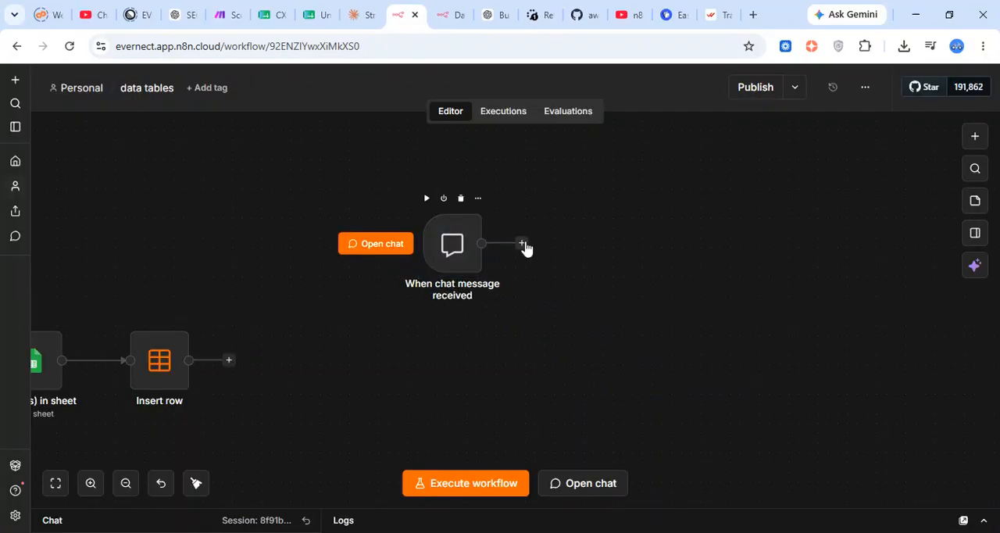
Connect an AI Agent node after the chat trigger, keeping its default parameters
{"action": "left_click", "coordinate": [523, 244]}
{"action": "type", "text": "ai agent"}
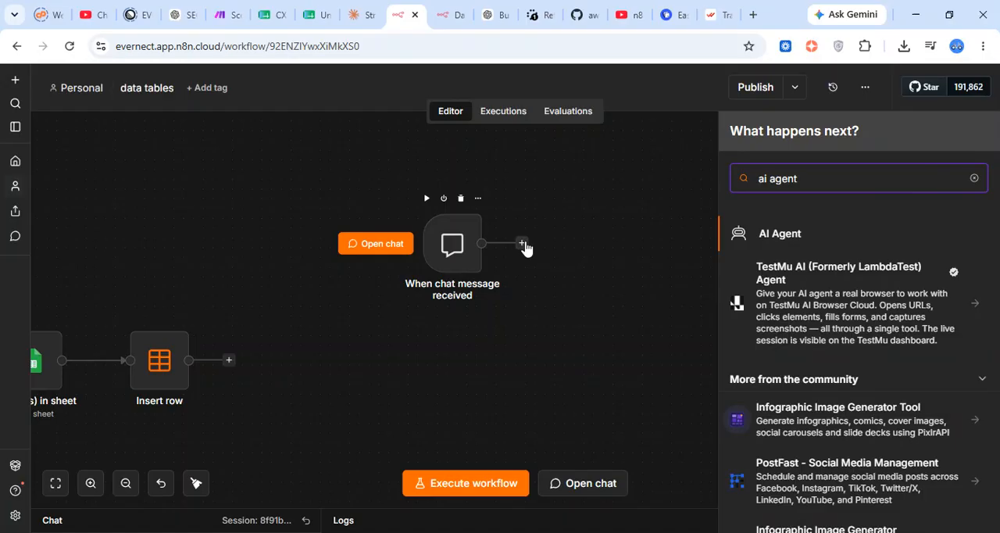
{"action": "key", "text": "Return"}
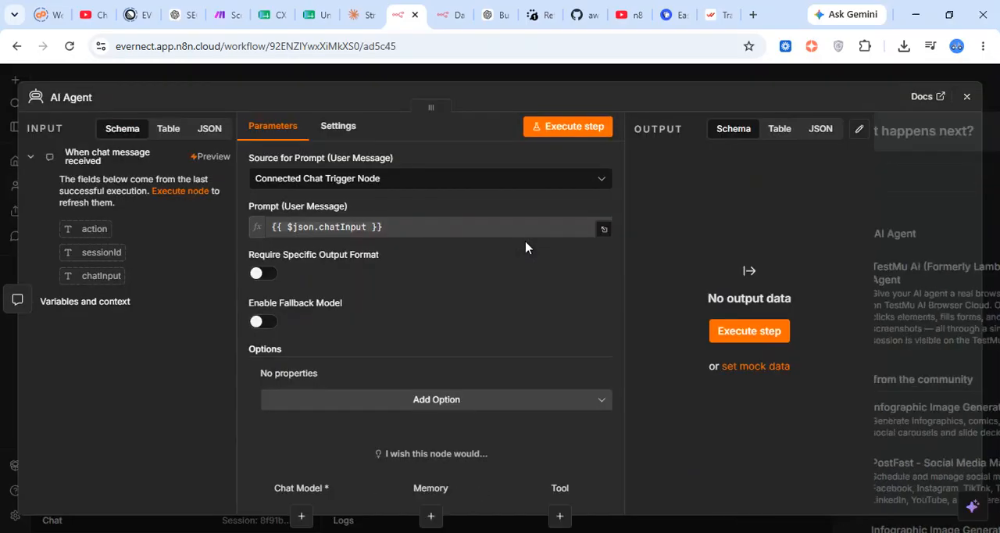
{"action": "left_click", "coordinate": [620, 78]}
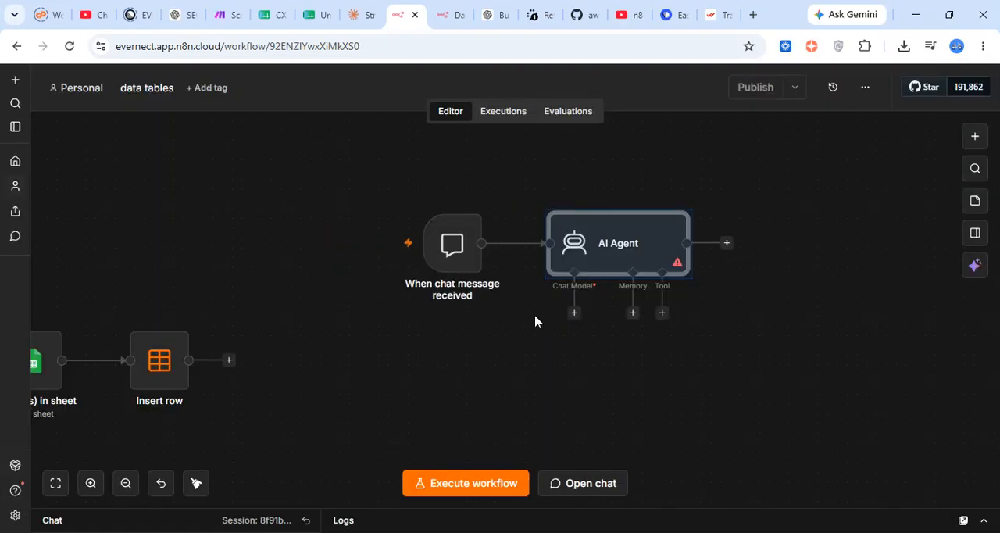
Attach an OpenRouter Chat Model to the AI Agent and choose a free model for it
{"action": "left_click", "coordinate": [574, 315]}
{"action": "type", "text": "open"}
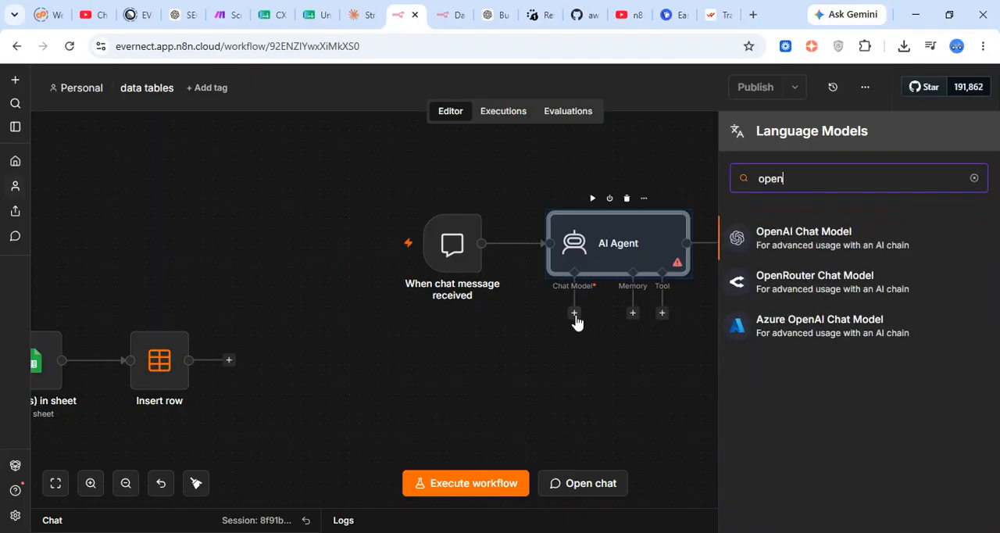
{"action": "key", "text": "Down"}
{"action": "key", "text": "Return"}
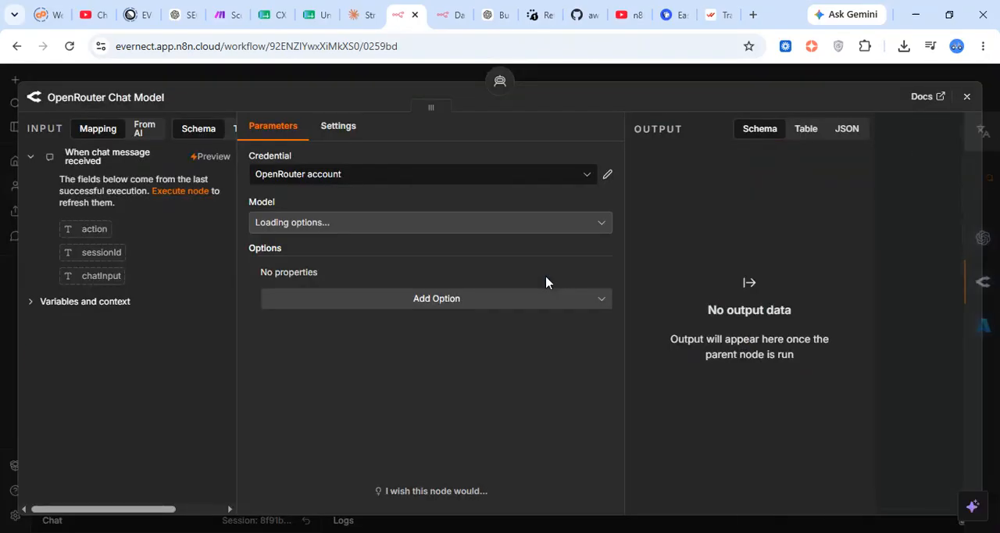
{"action": "left_click", "coordinate": [443, 221]}
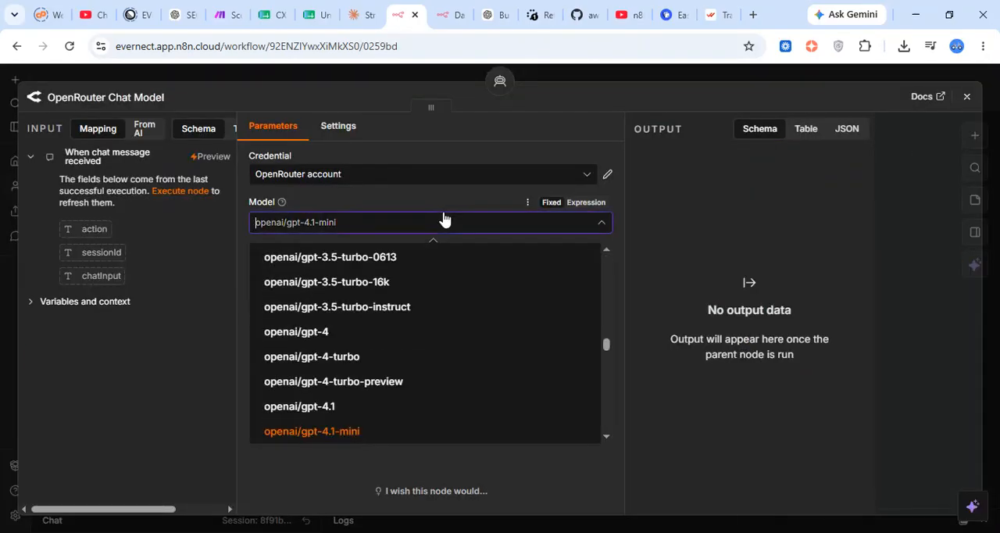
{"action": "type", "text": "free"}
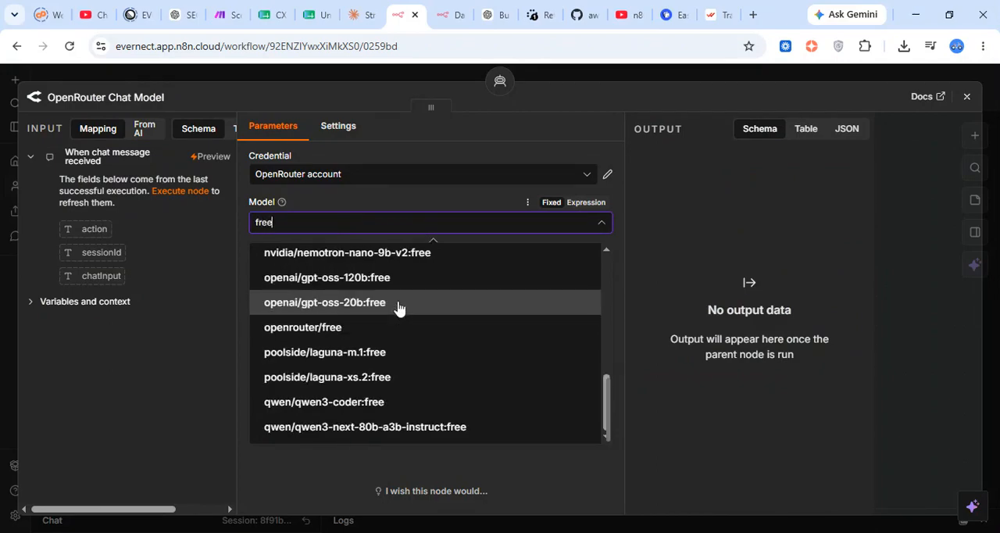
{"action": "left_click", "coordinate": [353, 328]}
{"action": "left_click", "coordinate": [565, 78]}
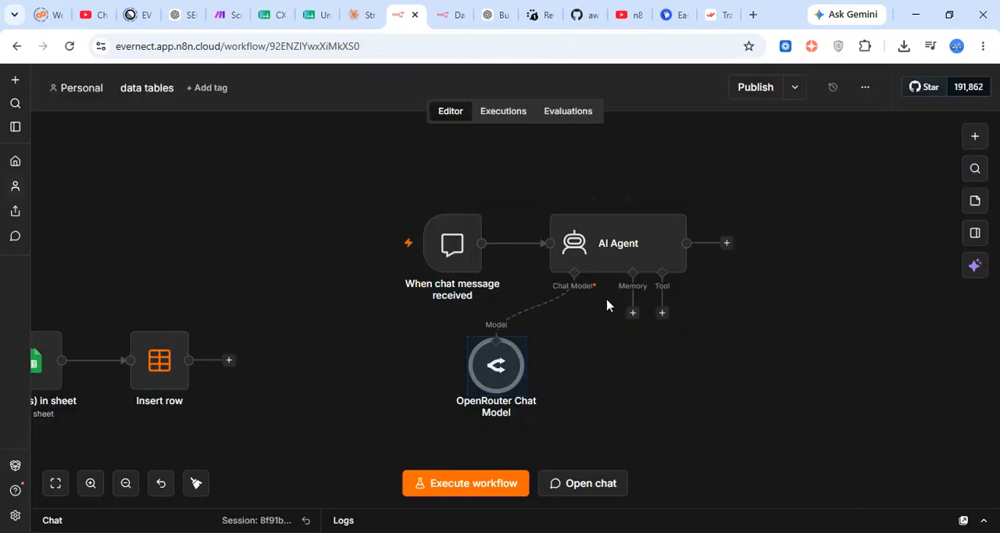
Add a Data table Tool to the AI Agent and select the sales_data table for it
{"action": "left_click", "coordinate": [662, 313]}
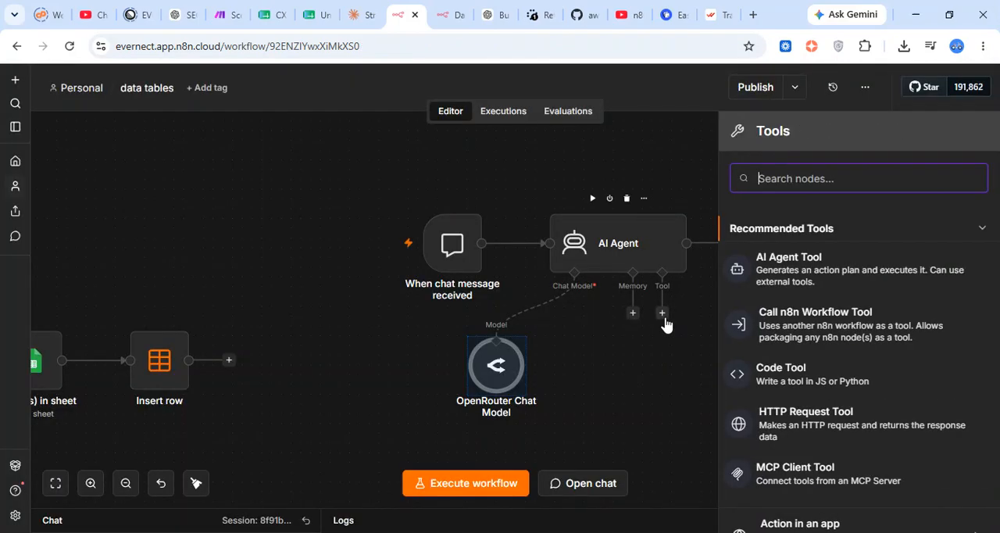
{"action": "type", "text": "data"}
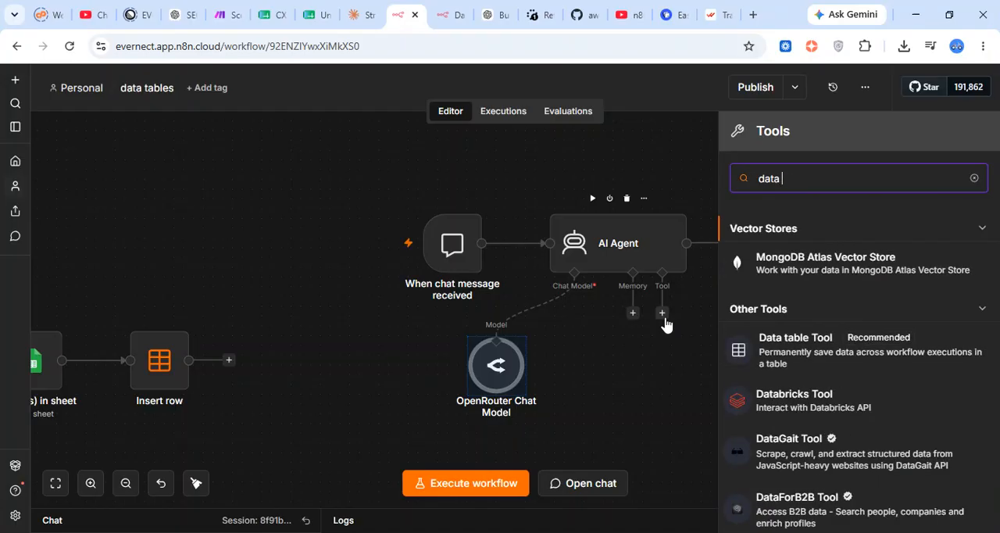
{"action": "left_click", "coordinate": [803, 351]}
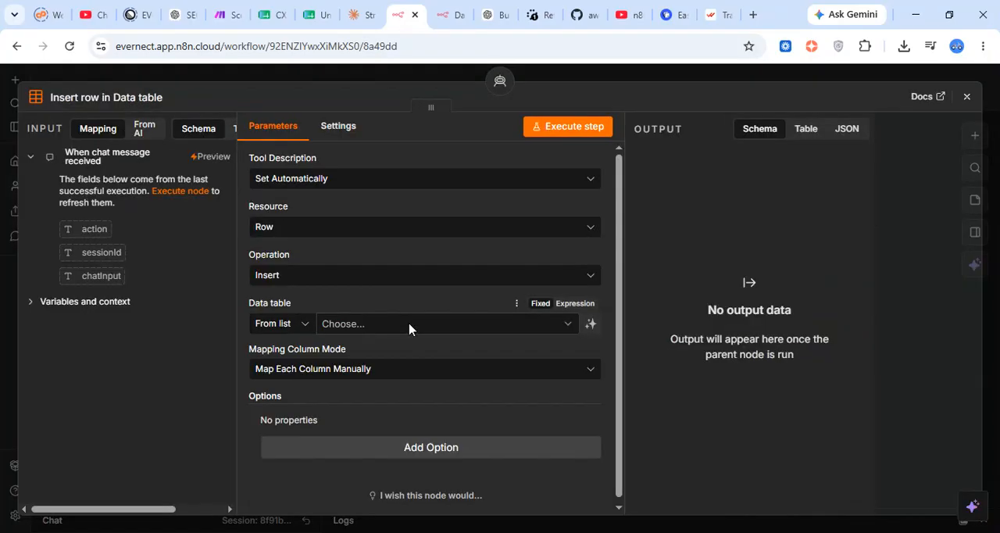
{"action": "left_click", "coordinate": [408, 326]}
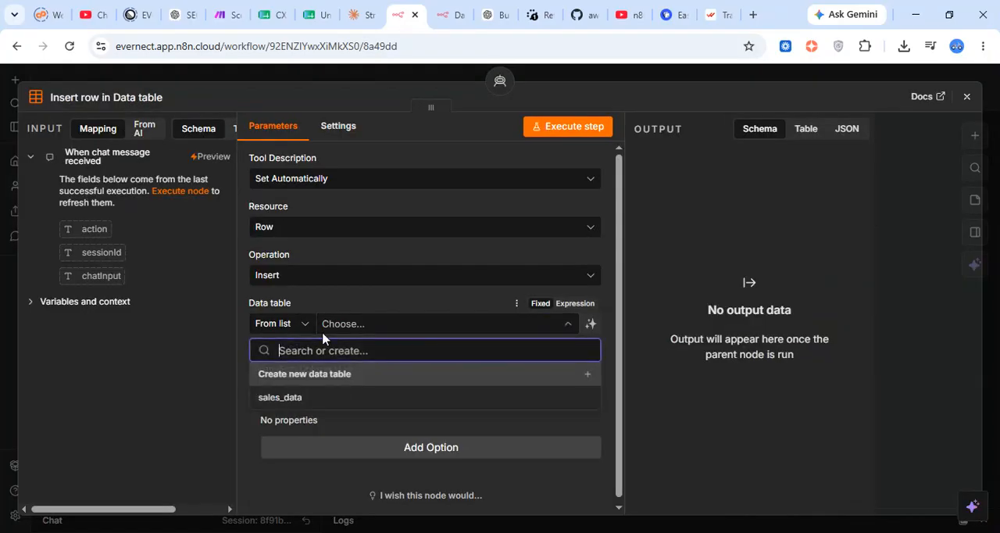
{"action": "left_click", "coordinate": [336, 399]}
Set the data table tool's operation to Get and add a row condition to it
{"action": "scroll", "coordinate": [396, 390], "scroll_direction": "down", "scroll_amount": 1}
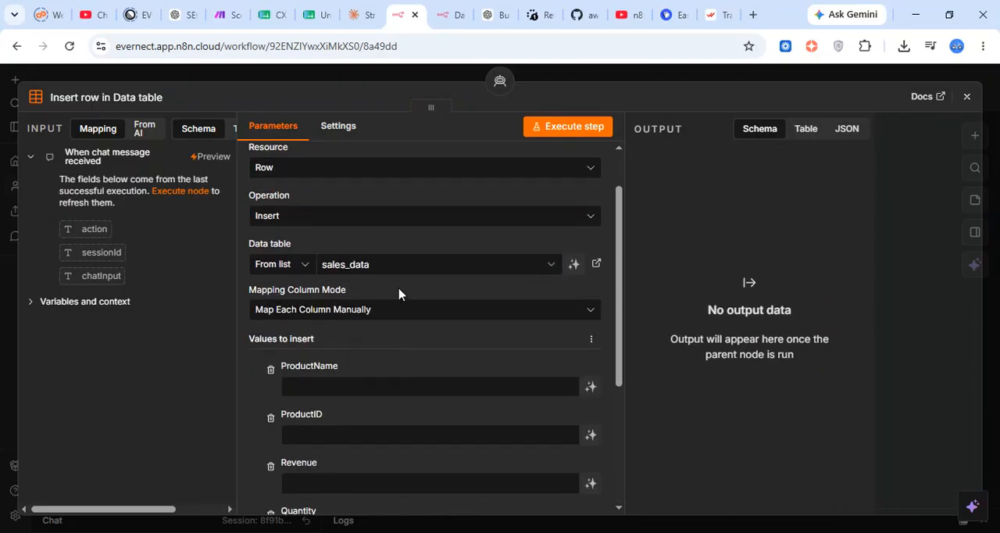
{"action": "scroll", "coordinate": [398, 293], "scroll_direction": "up", "scroll_amount": 1}
{"action": "left_click", "coordinate": [384, 275]}
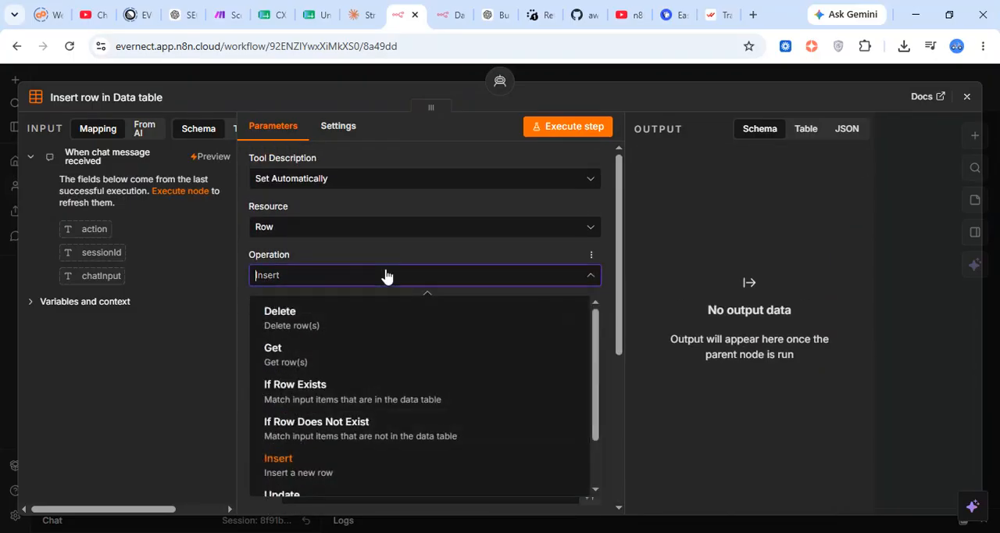
{"action": "left_click", "coordinate": [356, 373]}
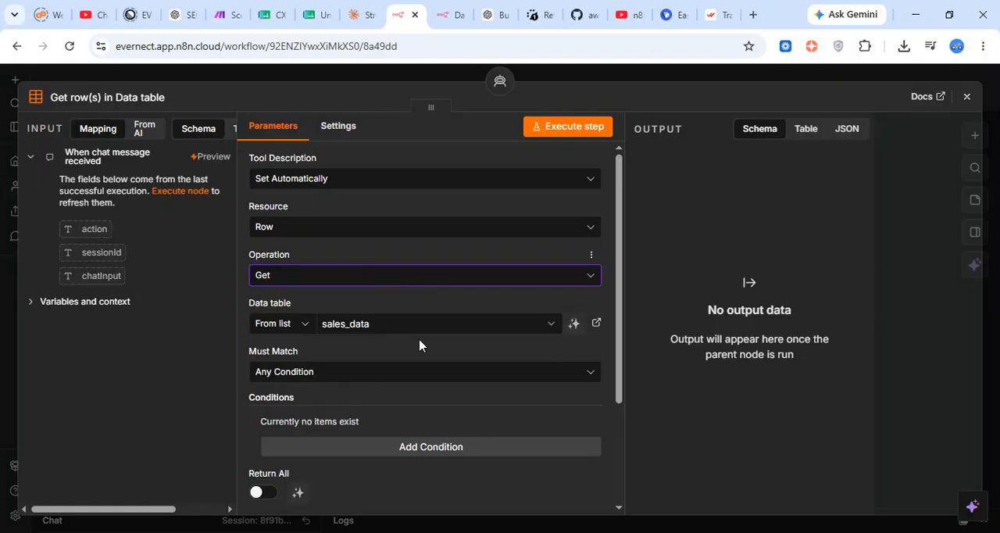
{"action": "scroll", "coordinate": [398, 279], "scroll_direction": "down", "scroll_amount": 3}
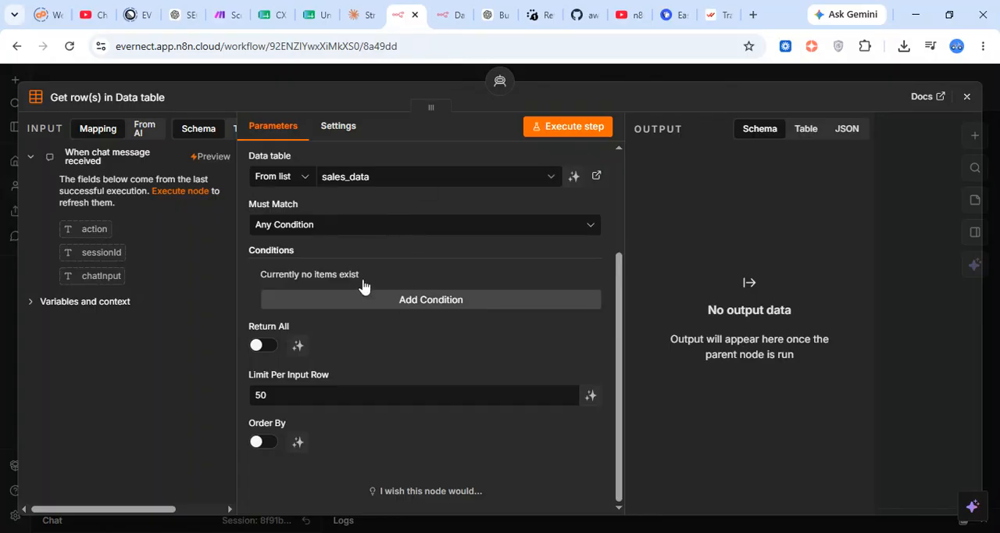
{"action": "key", "text": "Escape"}
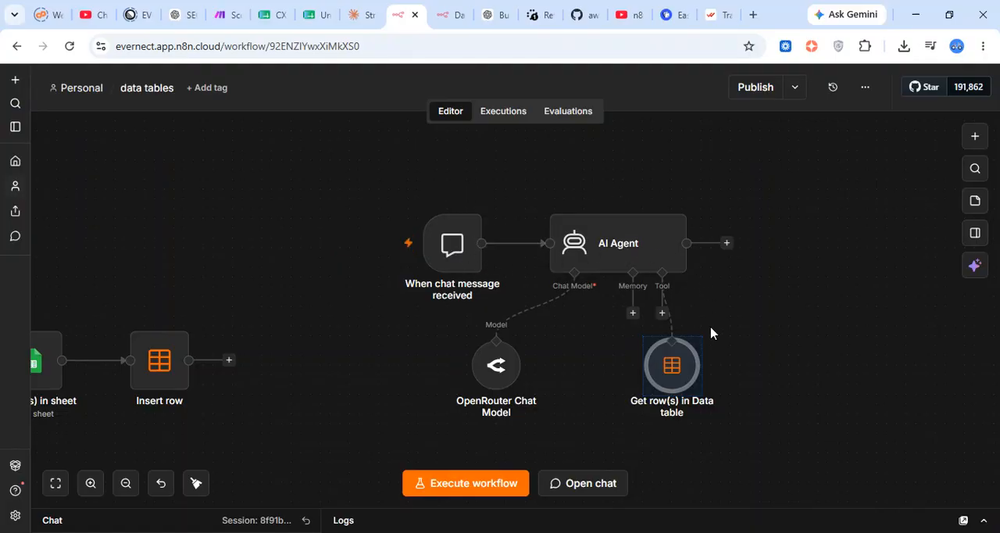
Rename the Get row(s) in Data table tool as "product search"
{"action": "double_click", "coordinate": [669, 380]}
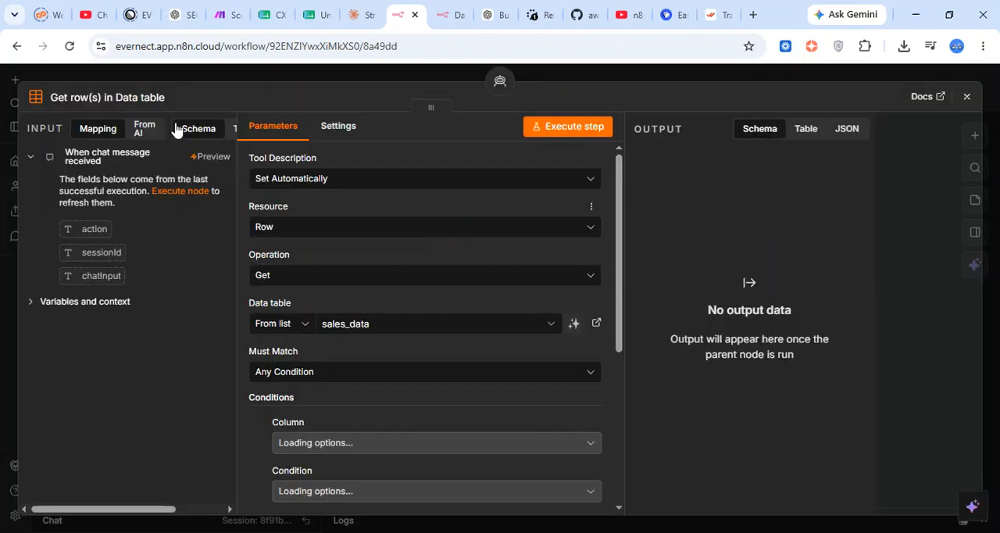
{"action": "left_click", "coordinate": [145, 103]}
{"action": "type", "text": "produ"}
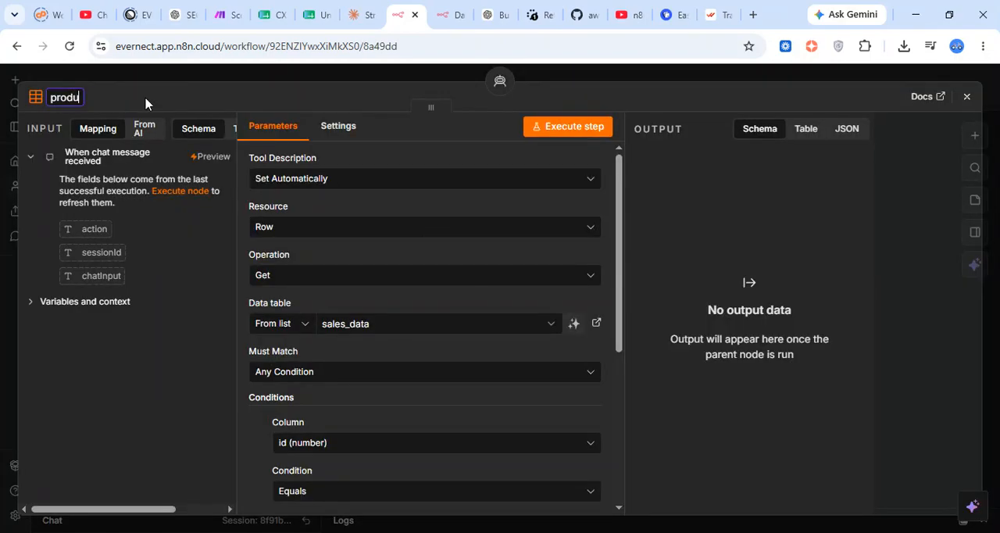
{"action": "type", "text": "ct search"}
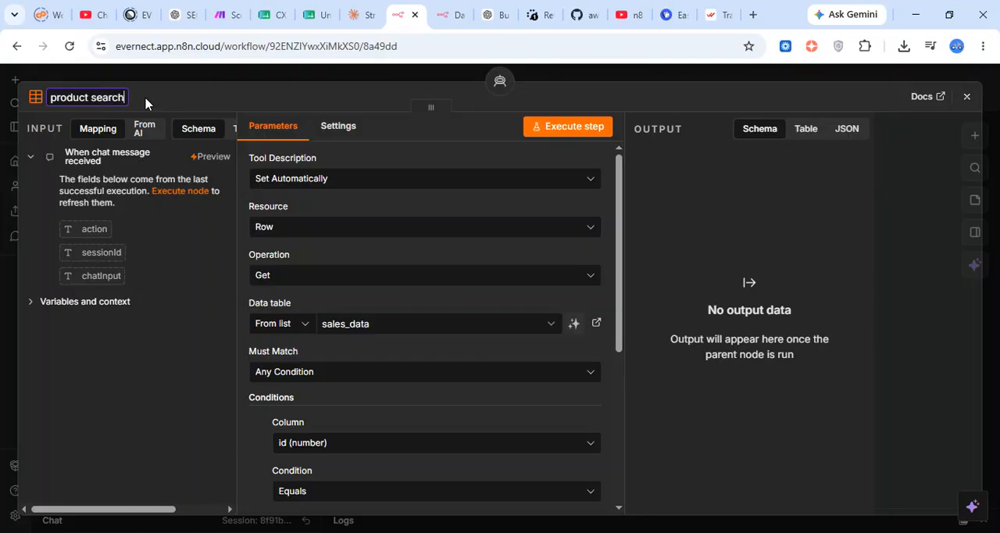
{"action": "key", "text": "Return"}
Make the product search condition match ProductName against a value defined automatically by the model, and reposition the tool below the AI Agent's Tool connector
{"action": "scroll", "coordinate": [311, 287], "scroll_direction": "down", "scroll_amount": 1}
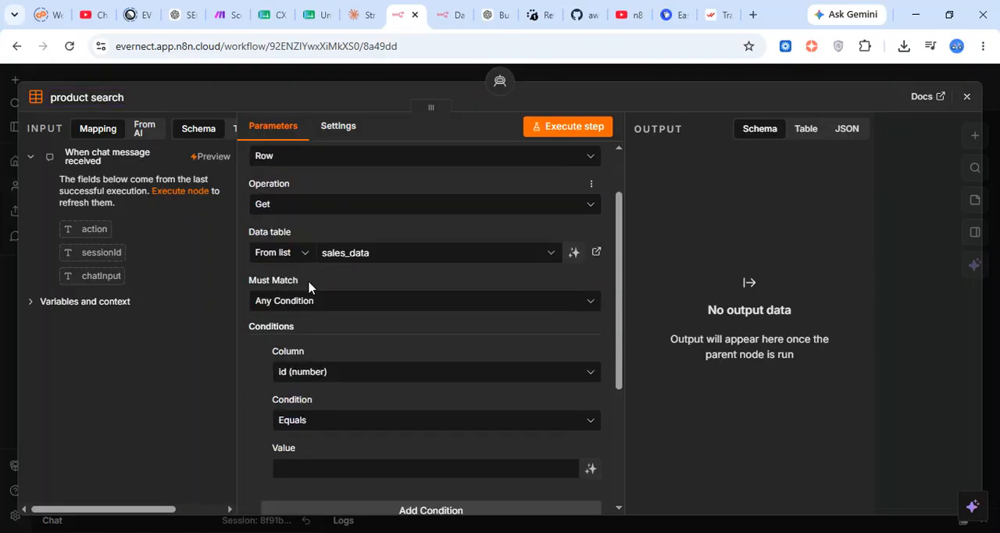
{"action": "scroll", "coordinate": [404, 363], "scroll_direction": "down", "scroll_amount": 1}
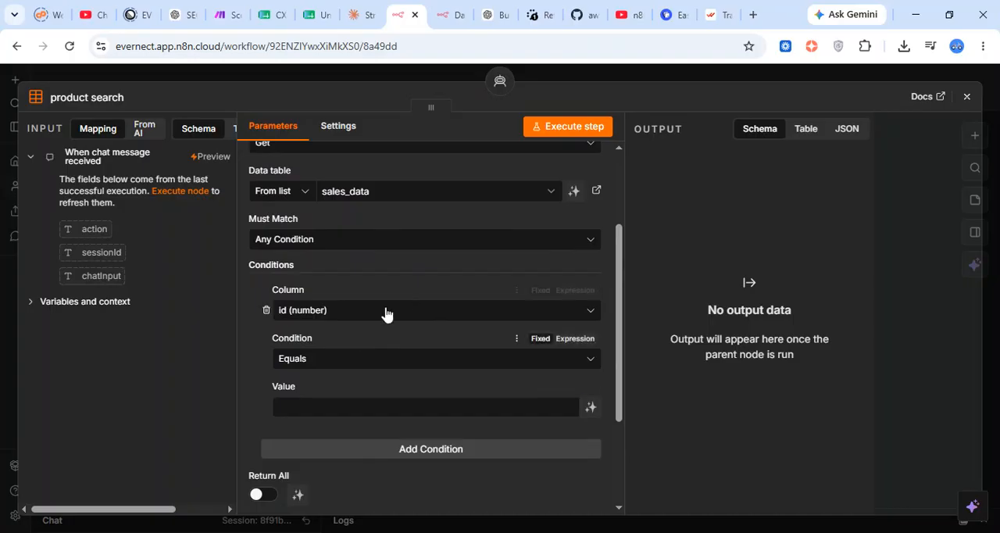
{"action": "left_click", "coordinate": [424, 310]}
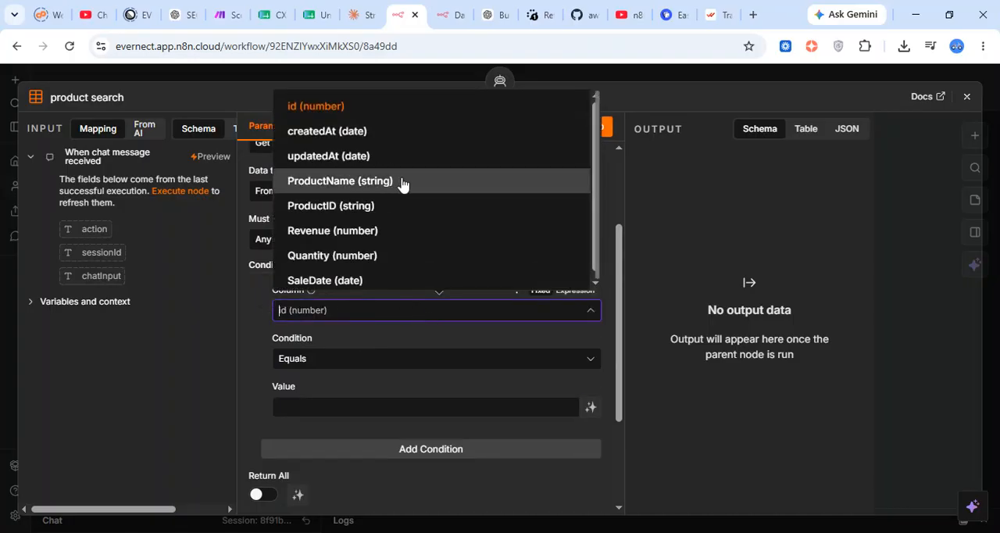
{"action": "left_click", "coordinate": [404, 182]}
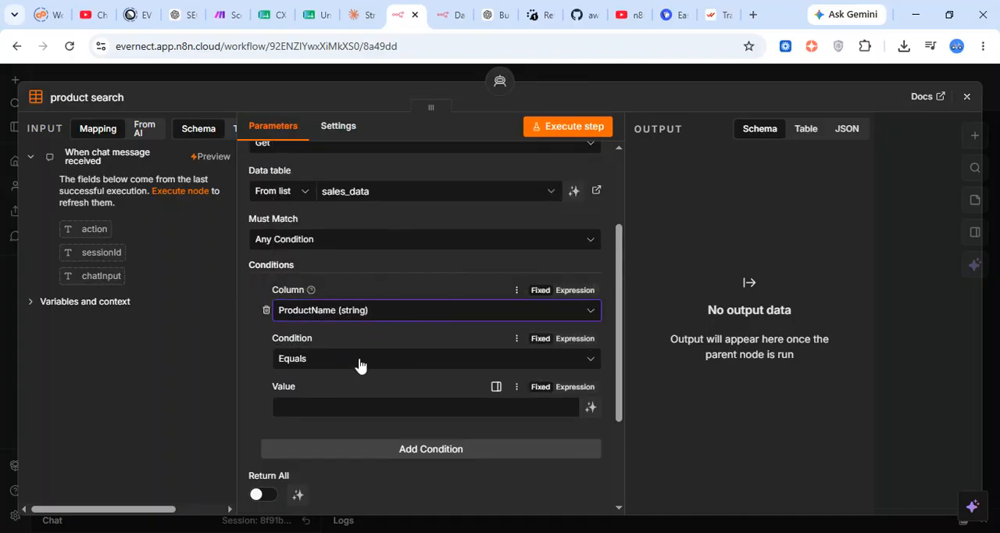
{"action": "left_click", "coordinate": [384, 414]}
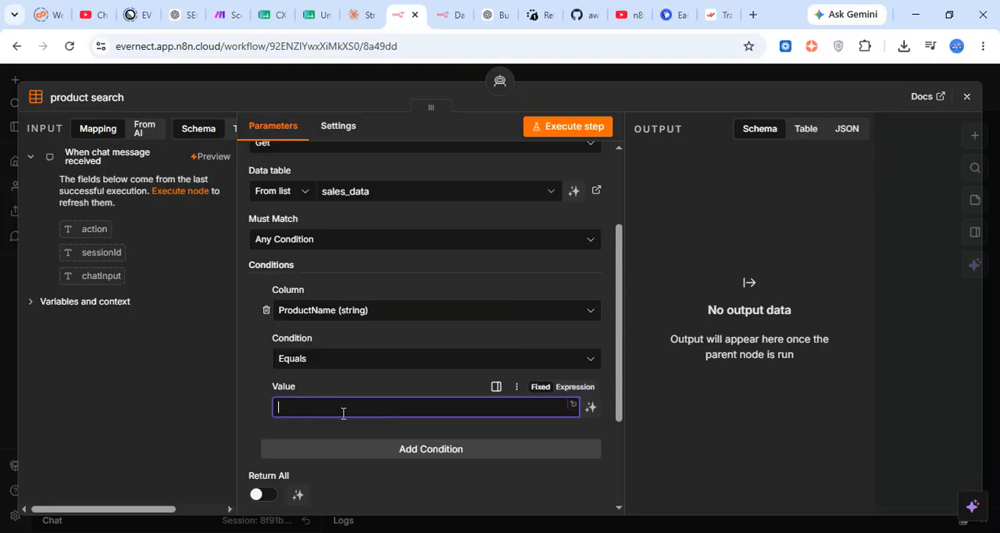
{"action": "left_click", "coordinate": [591, 407]}
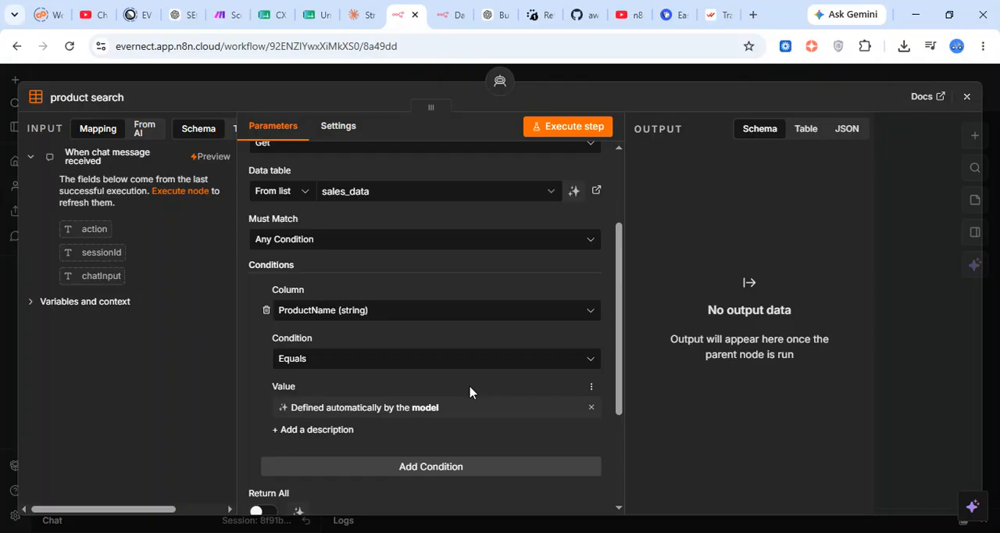
{"action": "scroll", "coordinate": [469, 391], "scroll_direction": "up", "scroll_amount": 3}
{"action": "left_click", "coordinate": [614, 78]}
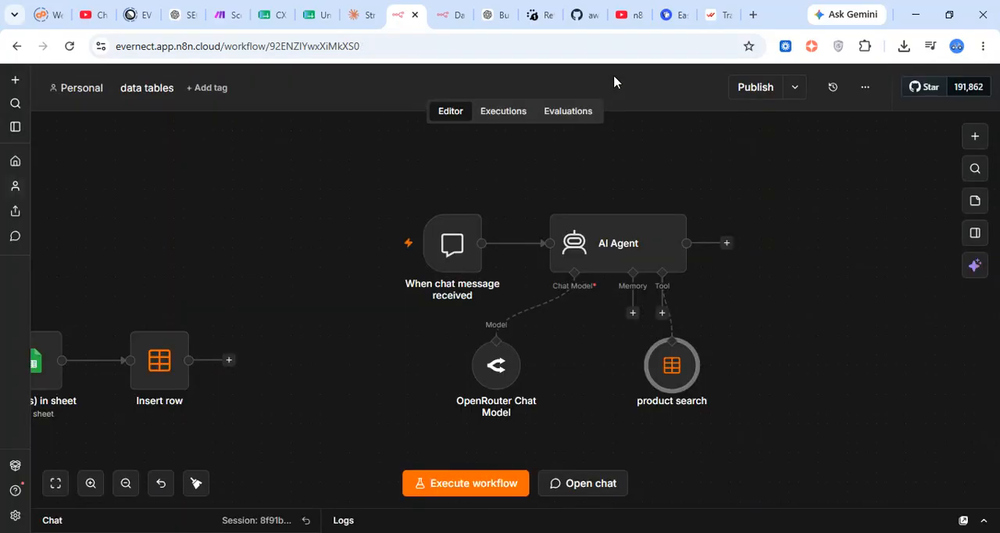
{"action": "left_click_drag", "start_coordinate": [675, 374], "coordinate": [666, 403]}
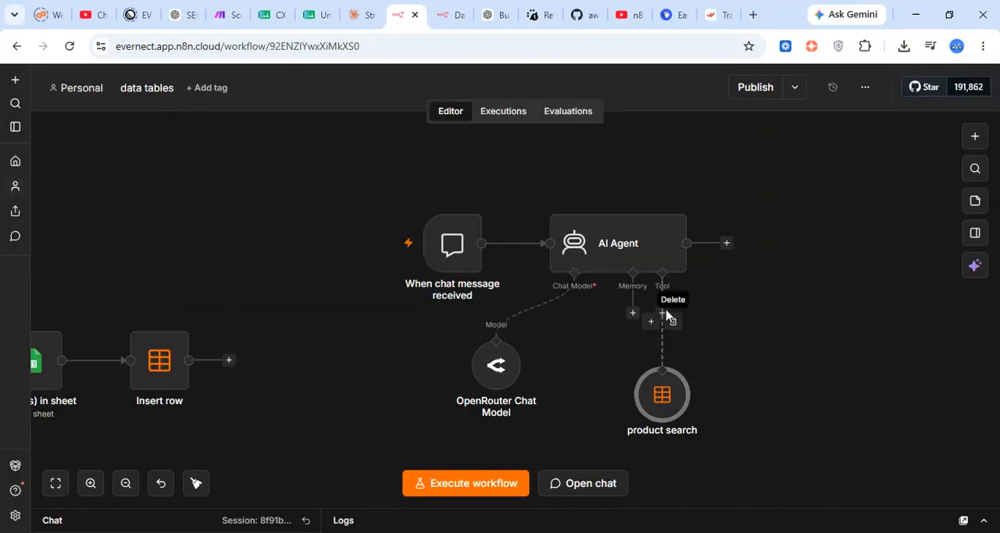
Undo the last move of product search, add a second Data table Tool to the AI Agent and select the sales_data table
{"action": "key", "text": "ctrl+z"}
{"action": "left_click", "coordinate": [660, 315]}
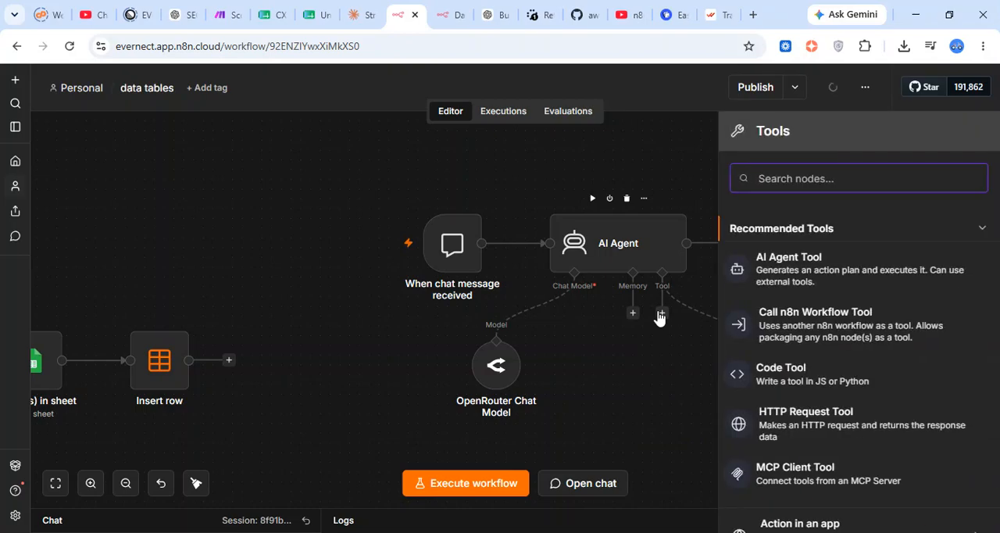
{"action": "type", "text": "data"}
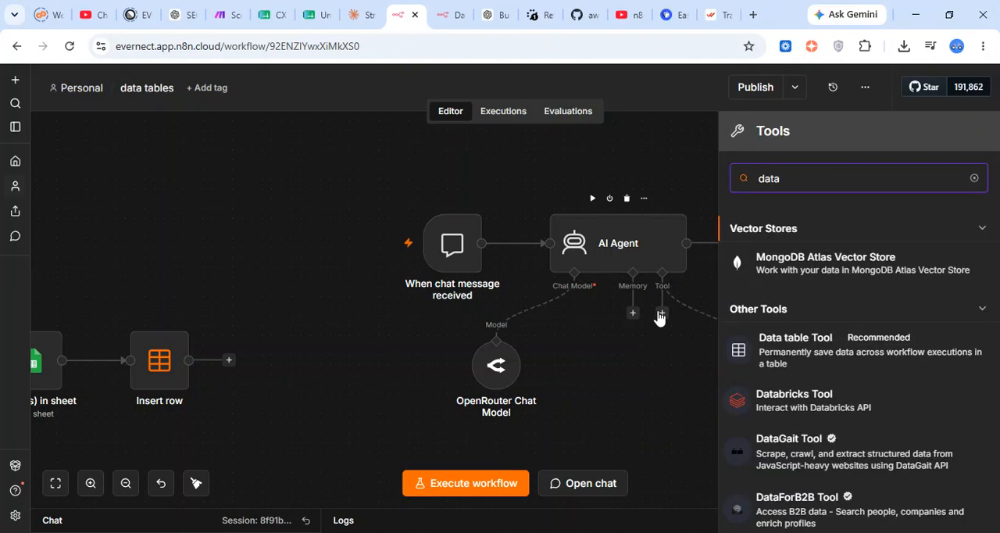
{"action": "left_click", "coordinate": [791, 337]}
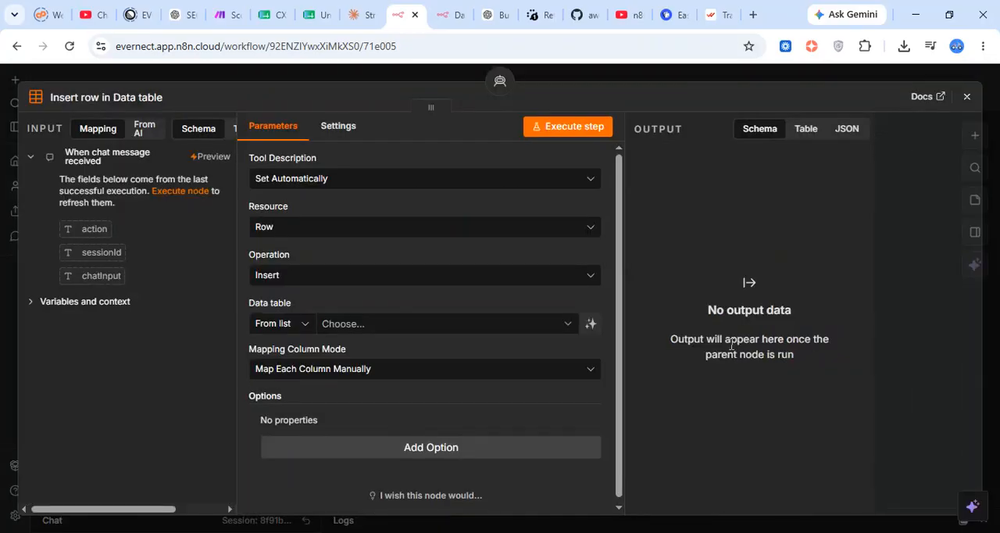
{"action": "left_click", "coordinate": [436, 326]}
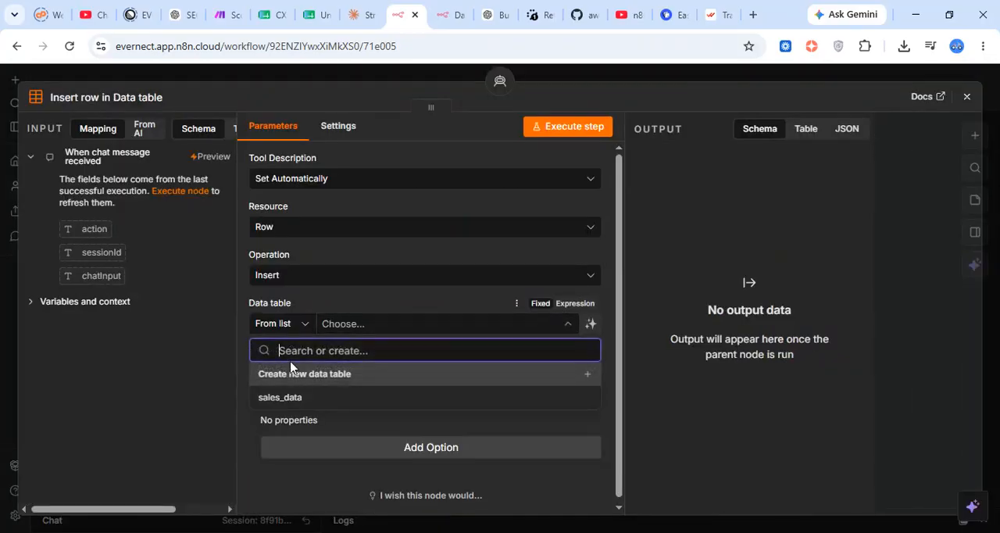
{"action": "left_click", "coordinate": [311, 400]}
Set the second data table tool's operation to Get and add a row condition to it
{"action": "left_click", "coordinate": [389, 281]}
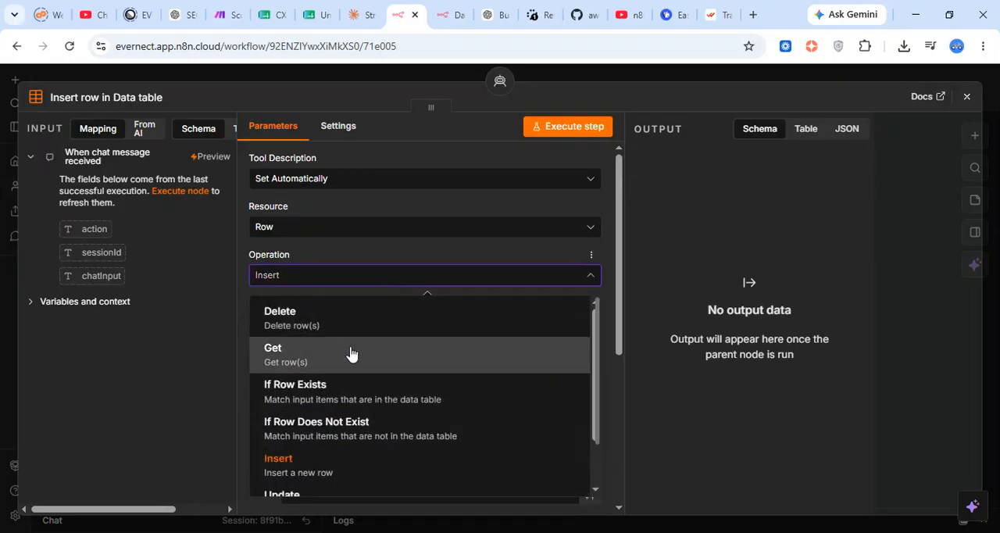
{"action": "left_click", "coordinate": [350, 353]}
{"action": "scroll", "coordinate": [390, 328], "scroll_direction": "down", "scroll_amount": 2}
{"action": "left_click", "coordinate": [408, 300]}
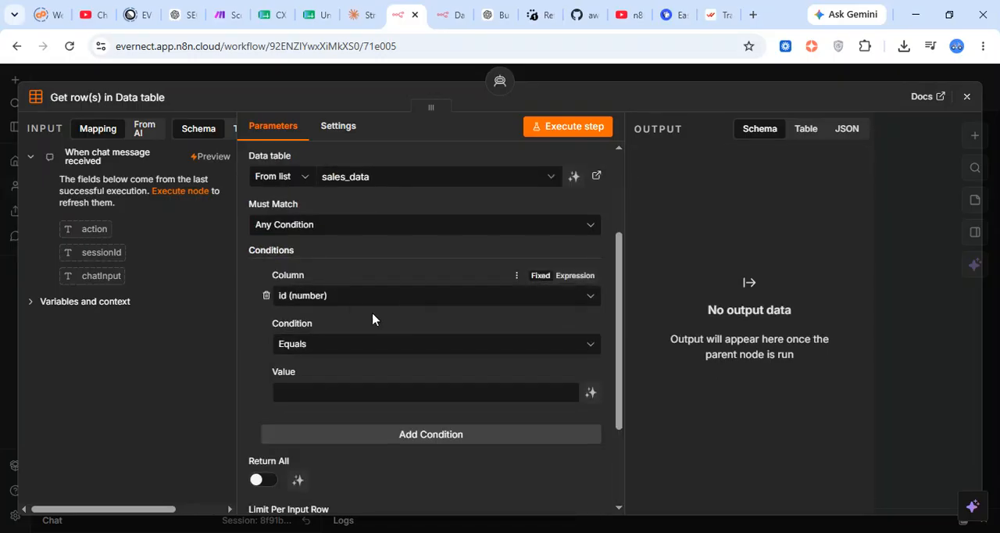
Make the first condition require SaleDate Greater Than or Equal to a value defined automatically by the model
{"action": "left_click", "coordinate": [349, 301]}
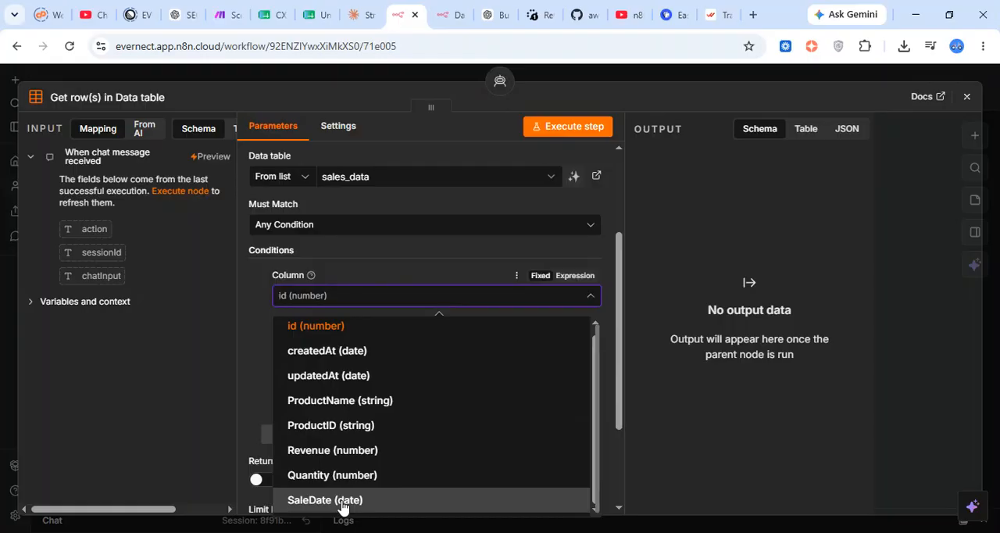
{"action": "left_click", "coordinate": [341, 502]}
{"action": "left_click", "coordinate": [412, 349]}
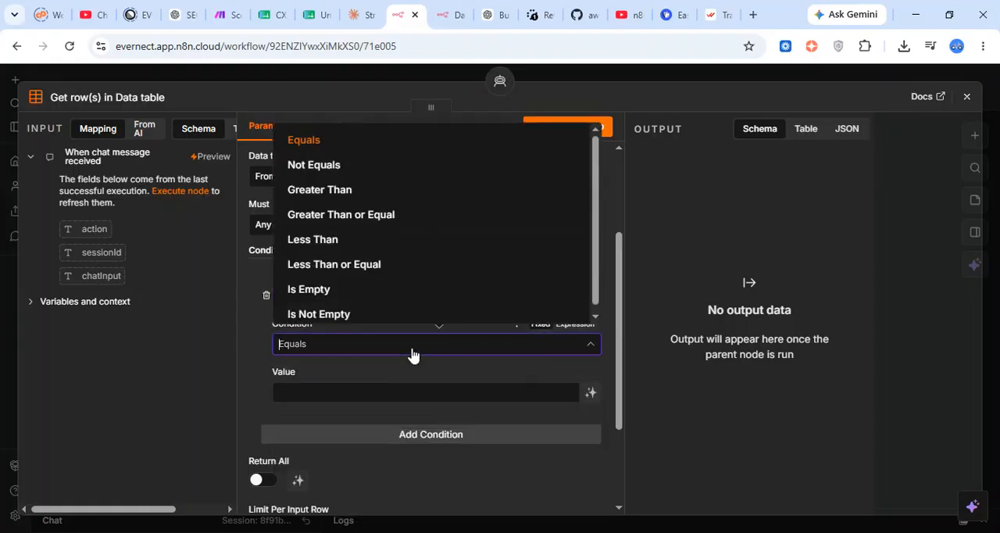
{"action": "left_click", "coordinate": [375, 212]}
{"action": "left_click", "coordinate": [360, 391]}
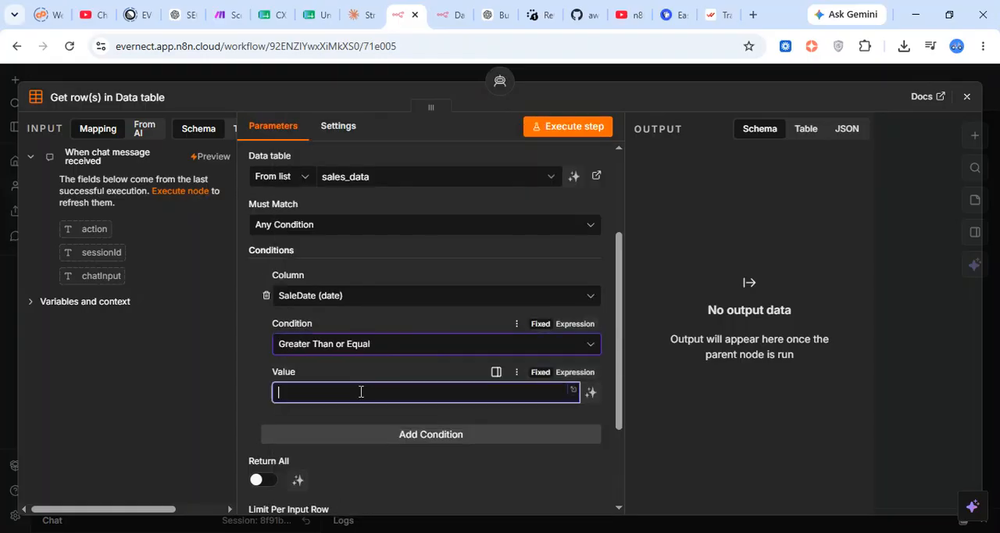
{"action": "left_click", "coordinate": [591, 391]}
Add a second condition requiring SaleDate Less Than or Equal to a value defined automatically by the model, and return to the canvas
{"action": "scroll", "coordinate": [466, 378], "scroll_direction": "down", "scroll_amount": 2}
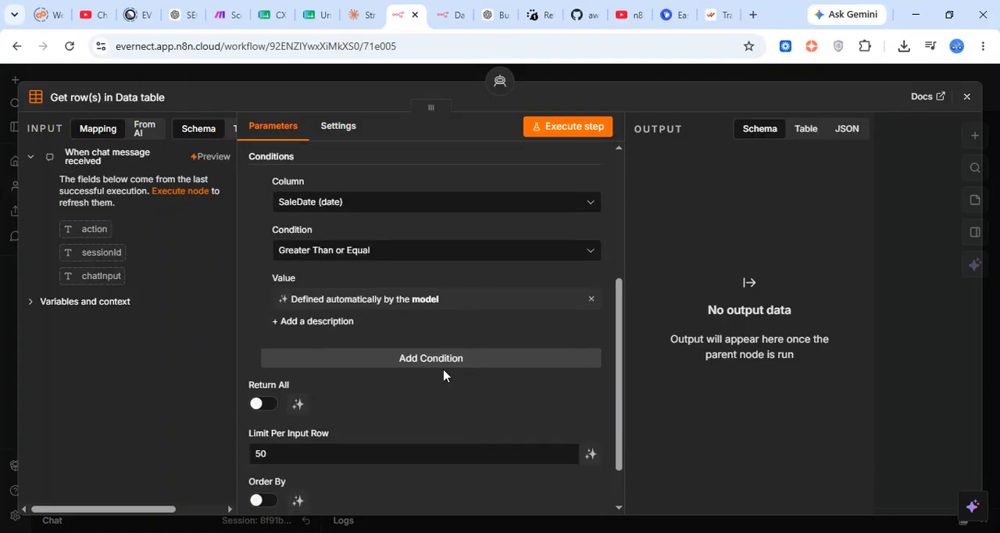
{"action": "left_click", "coordinate": [434, 358]}
{"action": "left_click", "coordinate": [388, 385]}
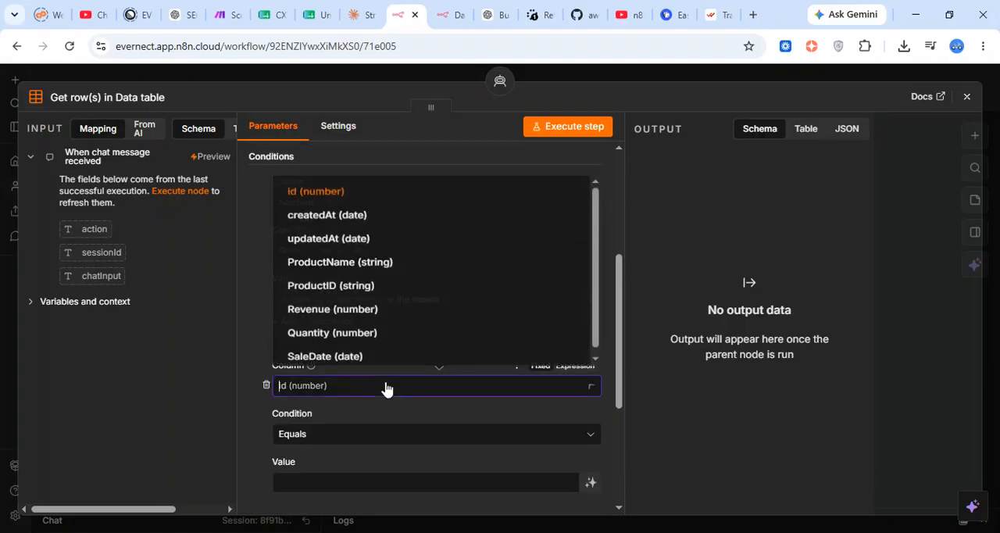
{"action": "left_click", "coordinate": [383, 365]}
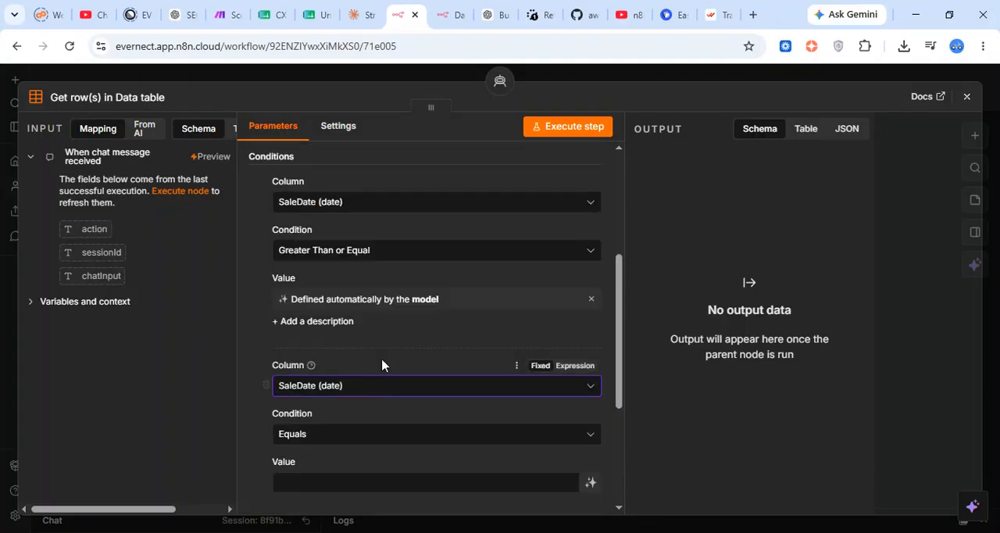
{"action": "left_click", "coordinate": [368, 478]}
{"action": "scroll", "coordinate": [468, 437], "scroll_direction": "down", "scroll_amount": 2}
{"action": "left_click", "coordinate": [518, 302]}
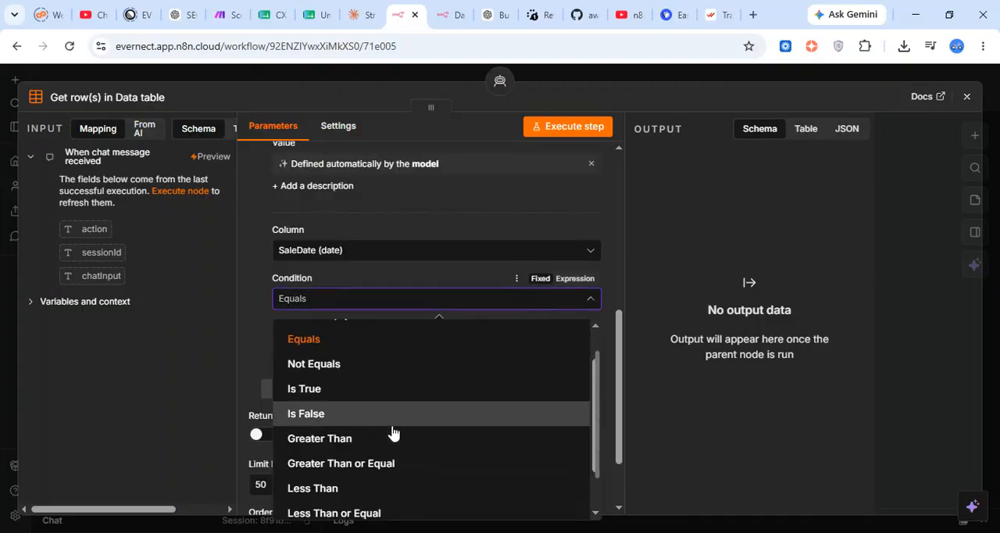
{"action": "scroll", "coordinate": [367, 446], "scroll_direction": "down", "scroll_amount": 1}
{"action": "left_click", "coordinate": [375, 455]}
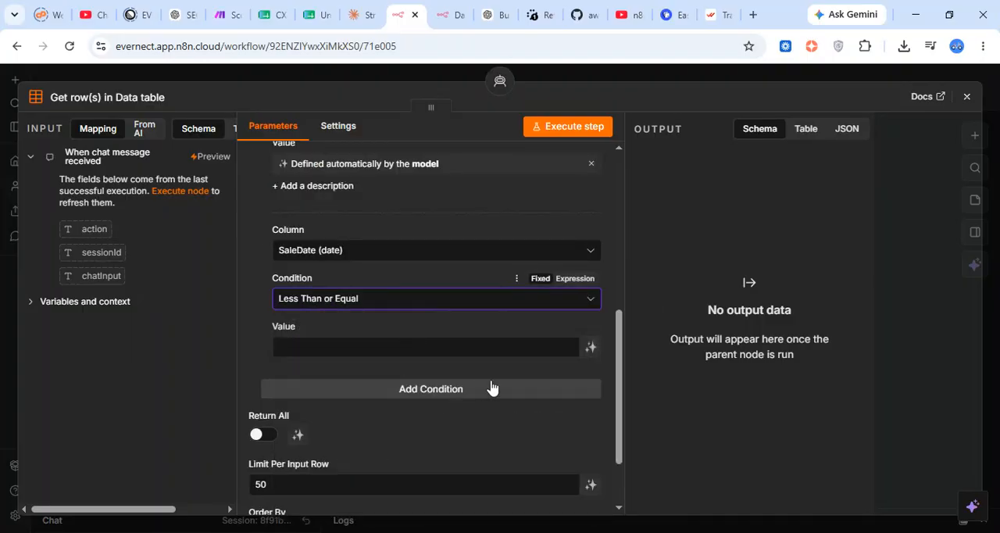
{"action": "scroll", "coordinate": [480, 350], "scroll_direction": "up", "scroll_amount": 4}
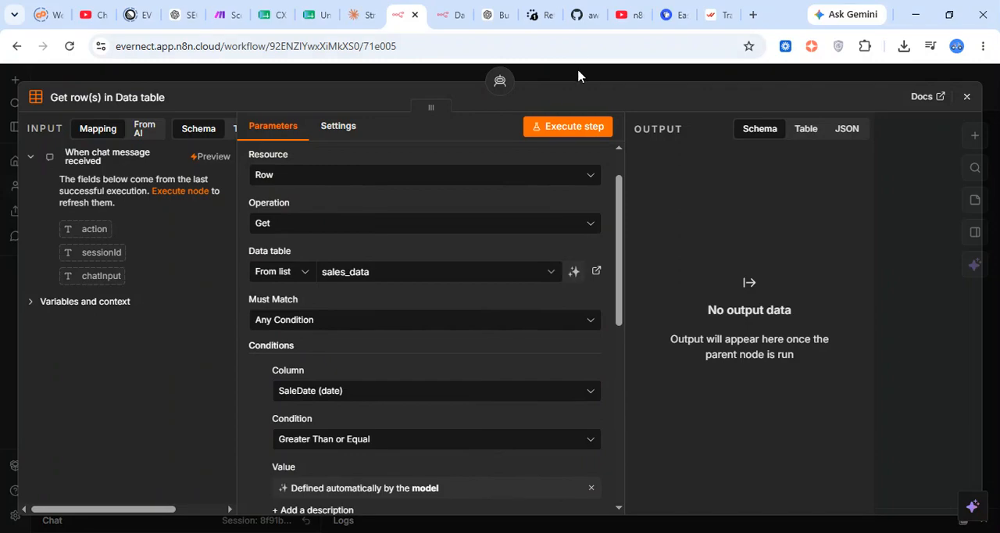
{"action": "left_click", "coordinate": [578, 75]}
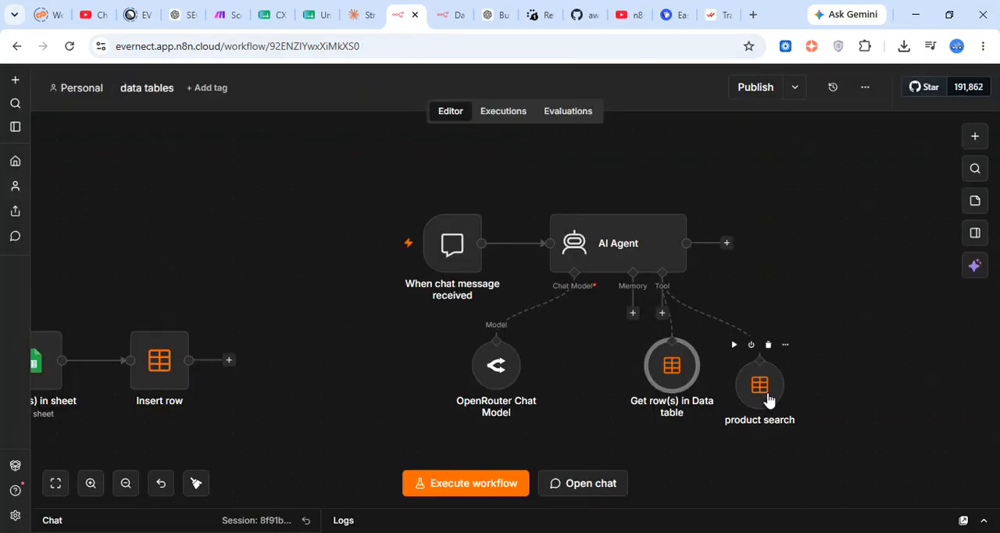
Align product search with the neighbouring tool node and rename the Get row(s) in Data table tool as "date filter"
{"action": "left_click_drag", "start_coordinate": [770, 401], "coordinate": [769, 382]}
{"action": "double_click", "coordinate": [675, 378]}
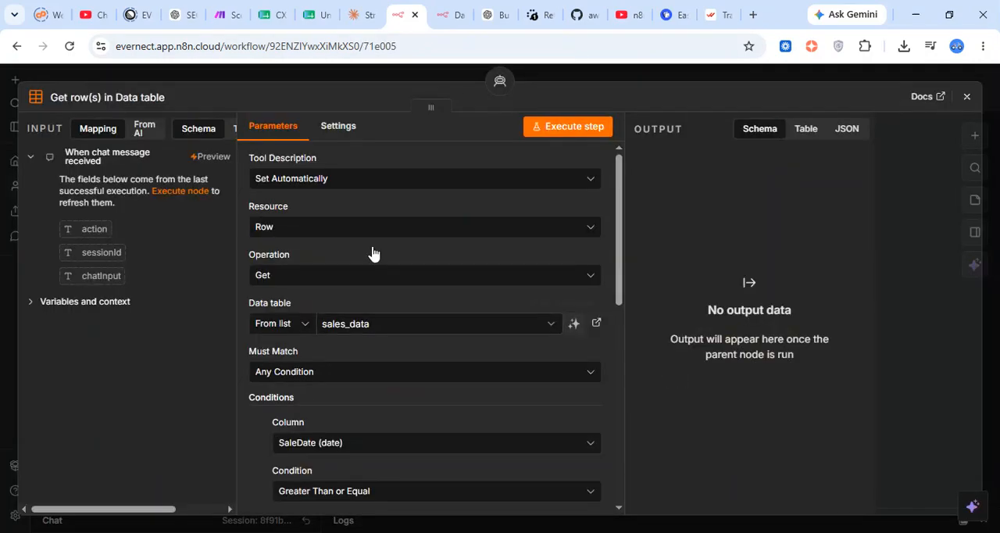
{"action": "left_click", "coordinate": [129, 101]}
{"action": "type", "text": "a"}
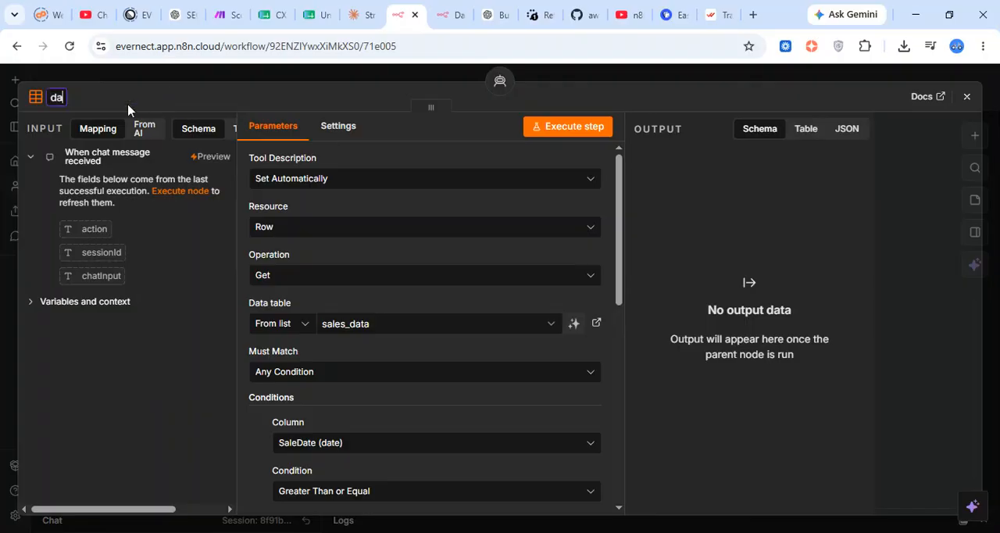
{"action": "type", "text": "ta filter"}
{"action": "key", "text": "Return"}
{"action": "scroll", "coordinate": [437, 338], "scroll_direction": "down", "scroll_amount": 3}
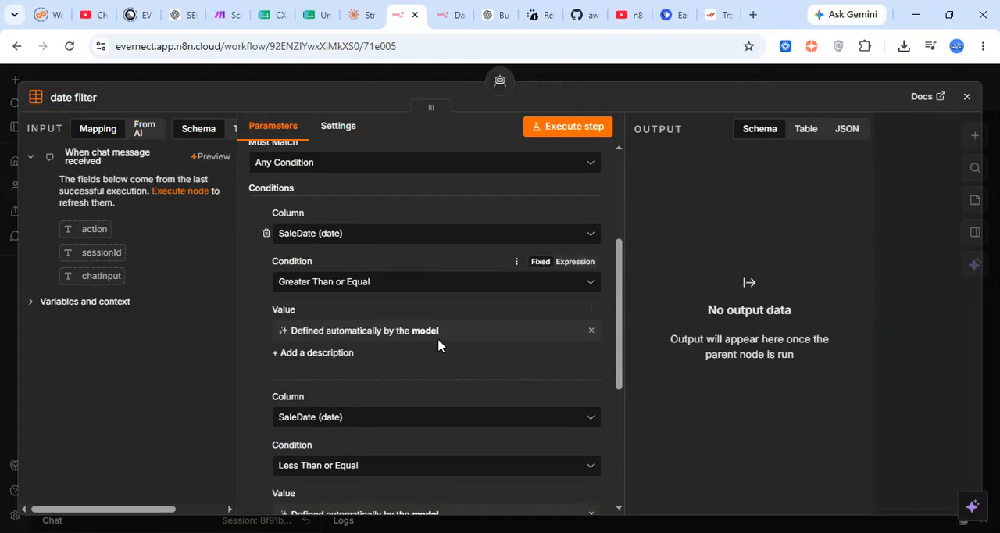
{"action": "scroll", "coordinate": [438, 345], "scroll_direction": "down", "scroll_amount": 5}
{"action": "left_click", "coordinate": [605, 70]}
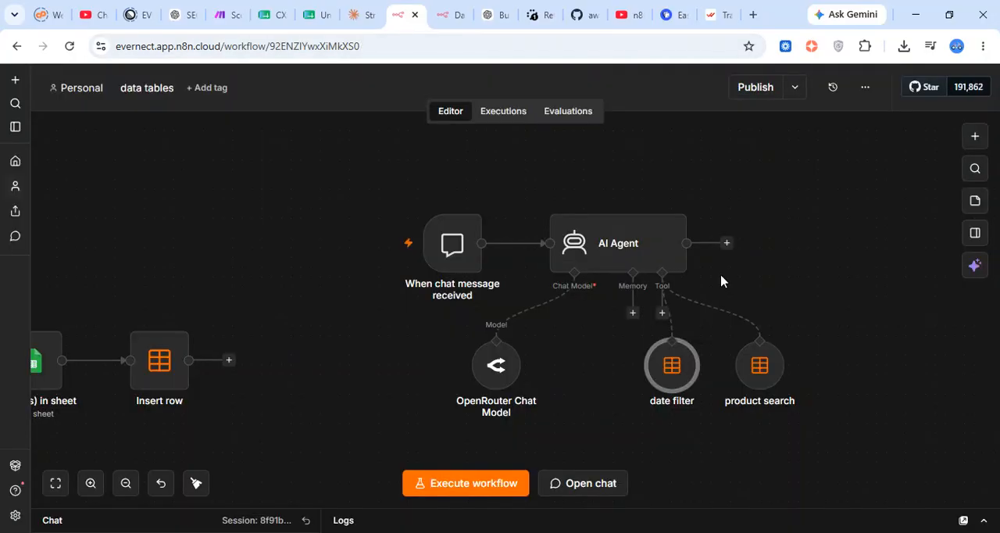
Add a Calculator tool to the AI Agent and place its node in line beside product search
{"action": "left_click", "coordinate": [663, 313]}
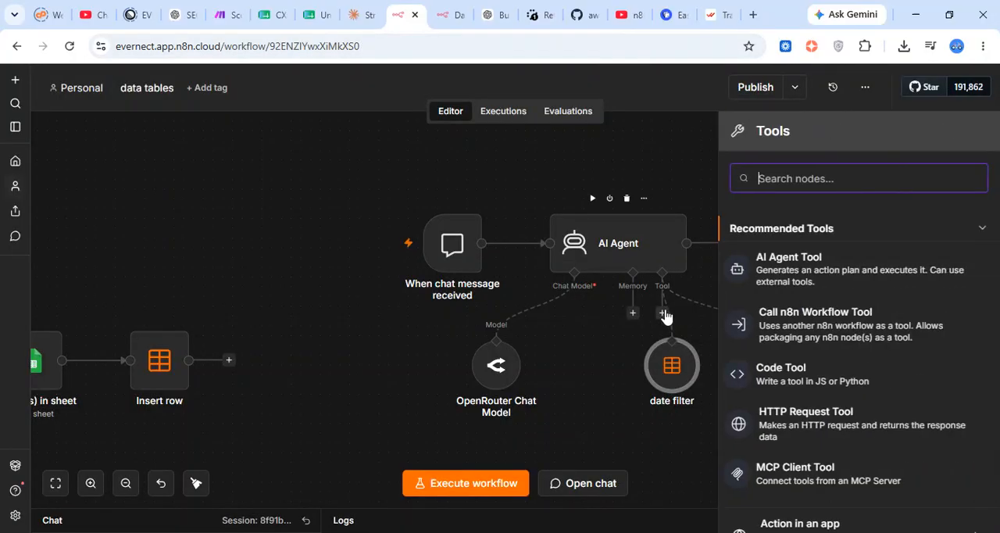
{"action": "type", "text": "cal"}
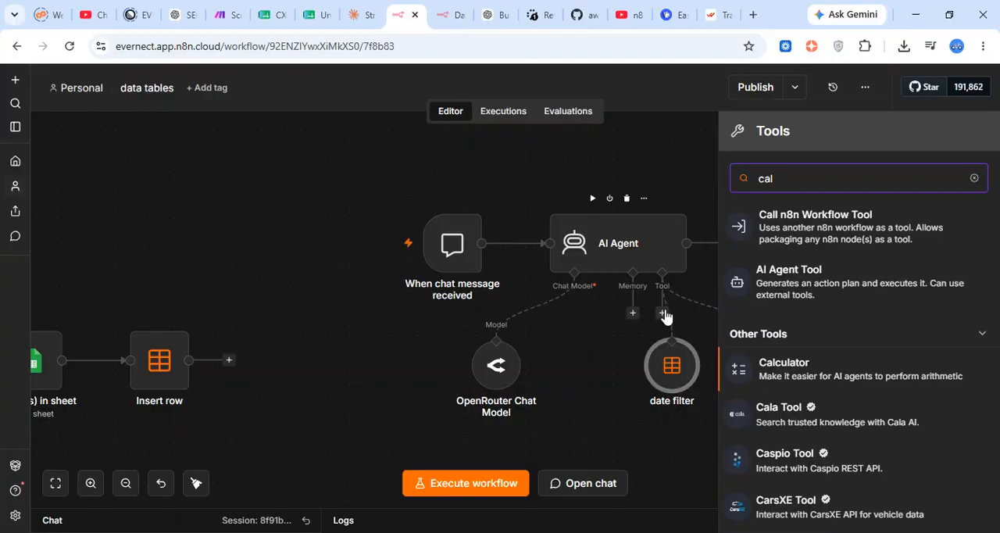
{"action": "key", "text": "Return"}
{"action": "left_click", "coordinate": [587, 81]}
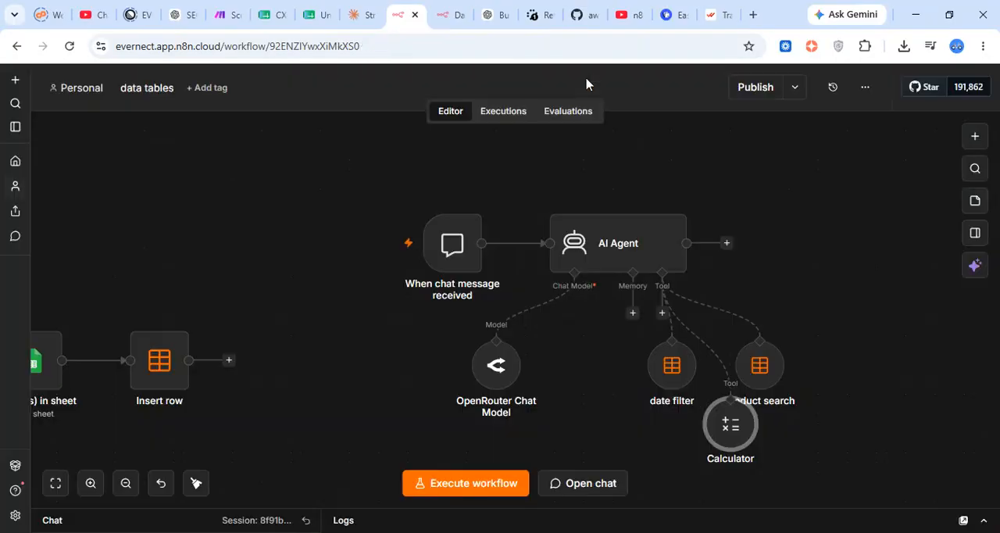
{"action": "left_click_drag", "start_coordinate": [723, 422], "coordinate": [840, 349]}
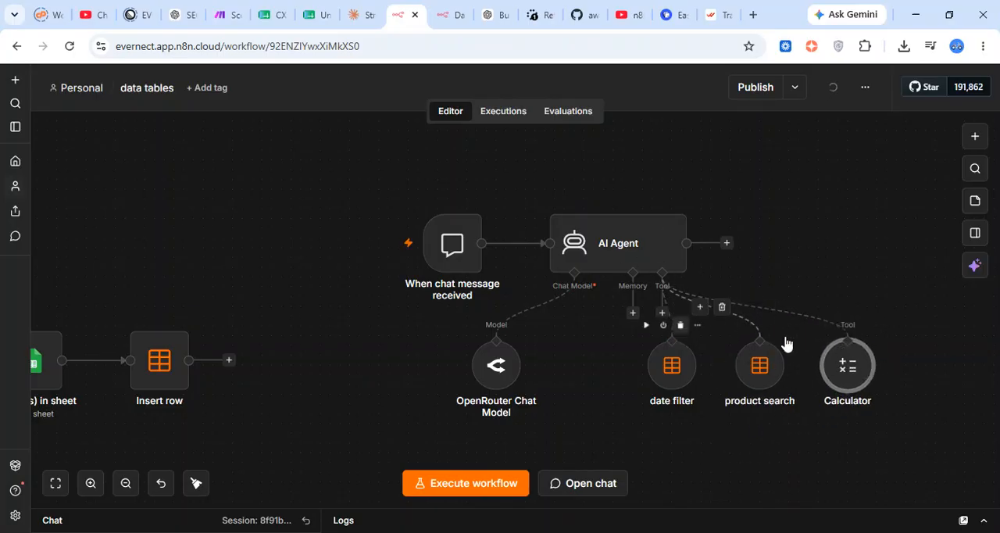
Add the System Message option to the AI Agent and replace its default text with the copied Sales Analytics Assistant prompt
{"action": "left_click", "coordinate": [612, 239]}
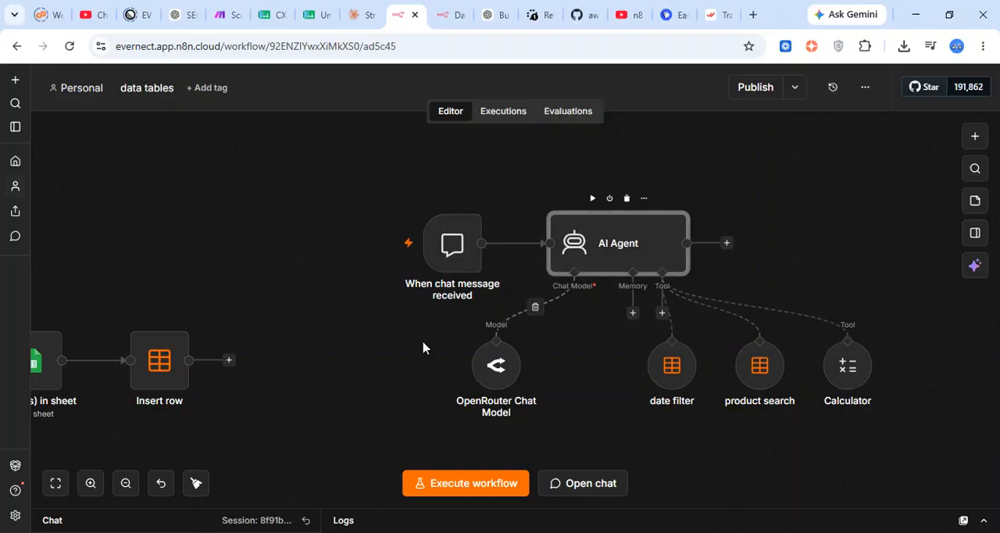
{"action": "key", "text": "Return"}
{"action": "left_click", "coordinate": [431, 402]}
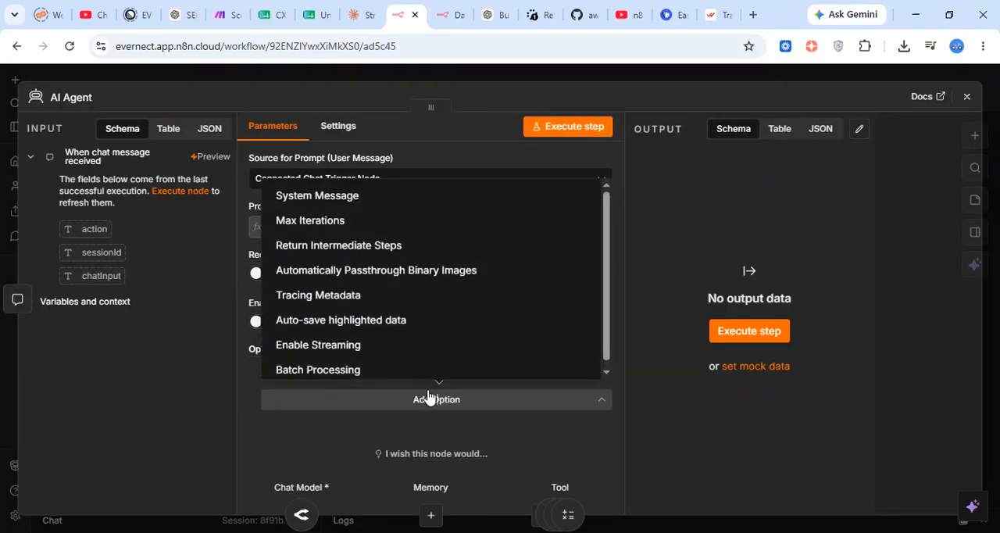
{"action": "left_click", "coordinate": [445, 197]}
{"action": "scroll", "coordinate": [388, 375], "scroll_direction": "down", "scroll_amount": 2}
{"action": "left_click_drag", "start_coordinate": [388, 372], "coordinate": [282, 310]}
{"action": "key", "text": "BackSpace"}
{"action": "key", "text": "BackSpace"}
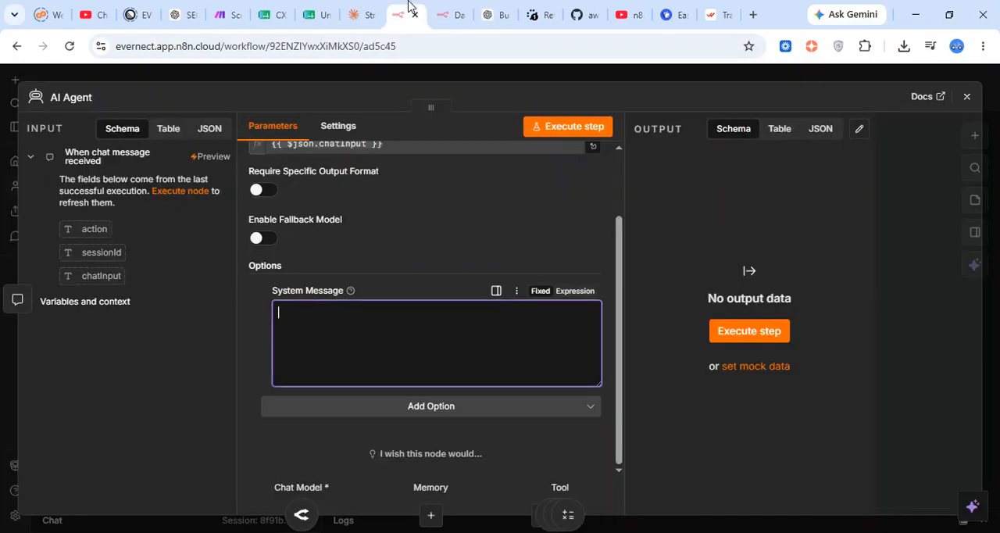
{"action": "key", "text": "ctrl+v"}
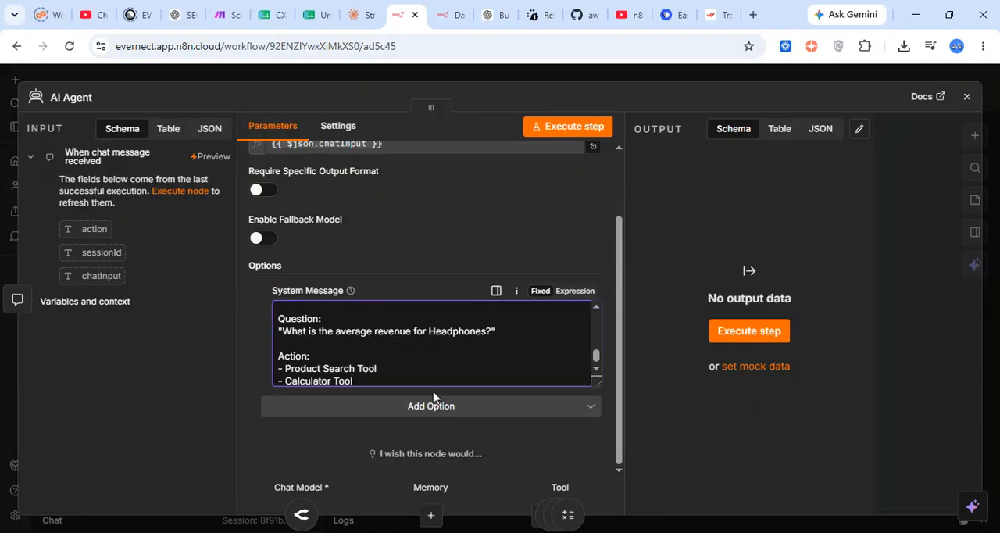
Switch the System Message to Expression mode and open it in the expanded editor at the TOOL USAGE GUIDE section
{"action": "left_click", "coordinate": [581, 292]}
{"action": "left_click", "coordinate": [595, 380]}
{"action": "scroll", "coordinate": [488, 312], "scroll_direction": "down", "scroll_amount": 3}
{"action": "scroll", "coordinate": [488, 312], "scroll_direction": "up", "scroll_amount": 2}
{"action": "scroll", "coordinate": [397, 231], "scroll_direction": "down", "scroll_amount": 1}
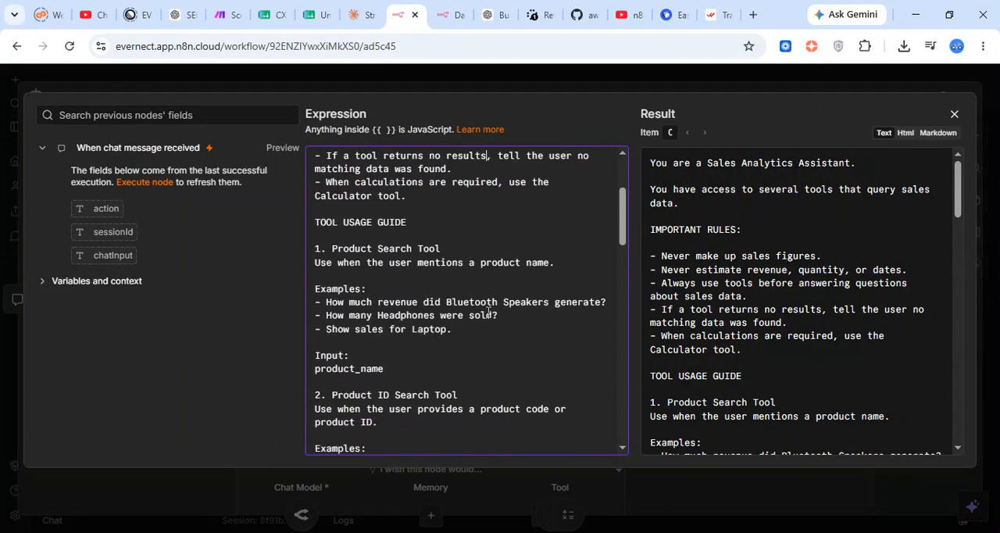
Delete the entire "2. Product ID Search Tool" section, including its examples and product_id input, from the system message
{"action": "left_click_drag", "start_coordinate": [457, 225], "coordinate": [321, 218]}
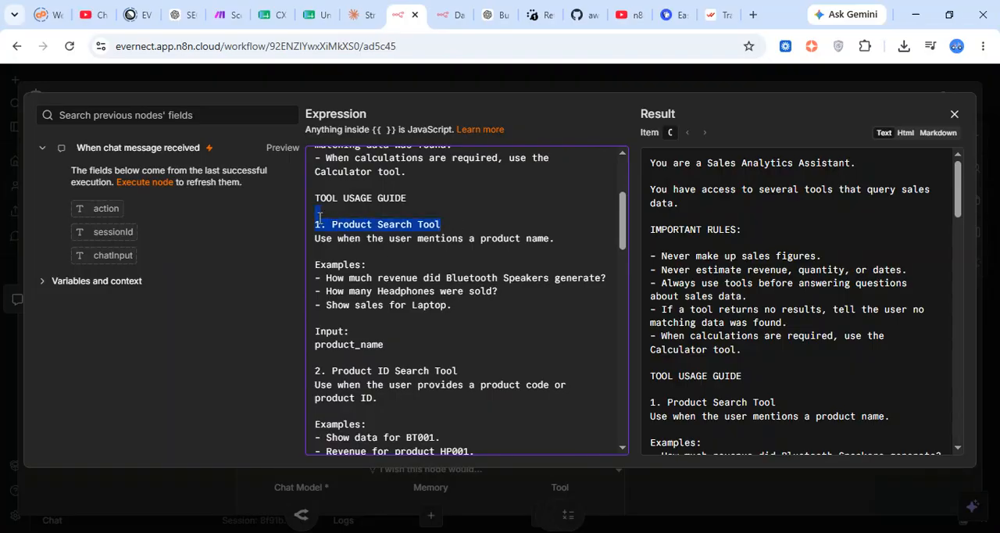
{"action": "left_click", "coordinate": [391, 254]}
{"action": "scroll", "coordinate": [390, 253], "scroll_direction": "down", "scroll_amount": 3}
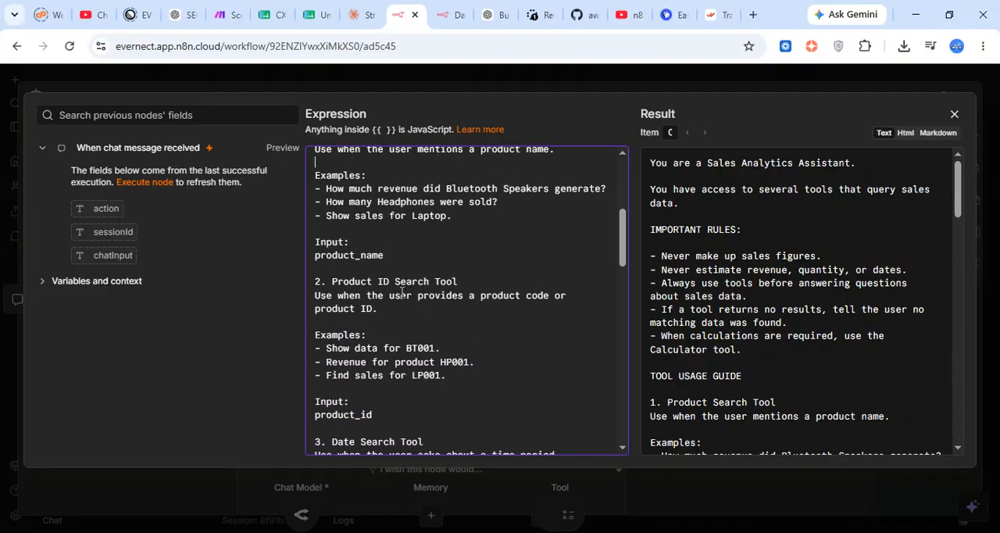
{"action": "left_click_drag", "start_coordinate": [446, 375], "coordinate": [320, 281]}
{"action": "scroll", "coordinate": [323, 284], "scroll_direction": "down", "scroll_amount": 1}
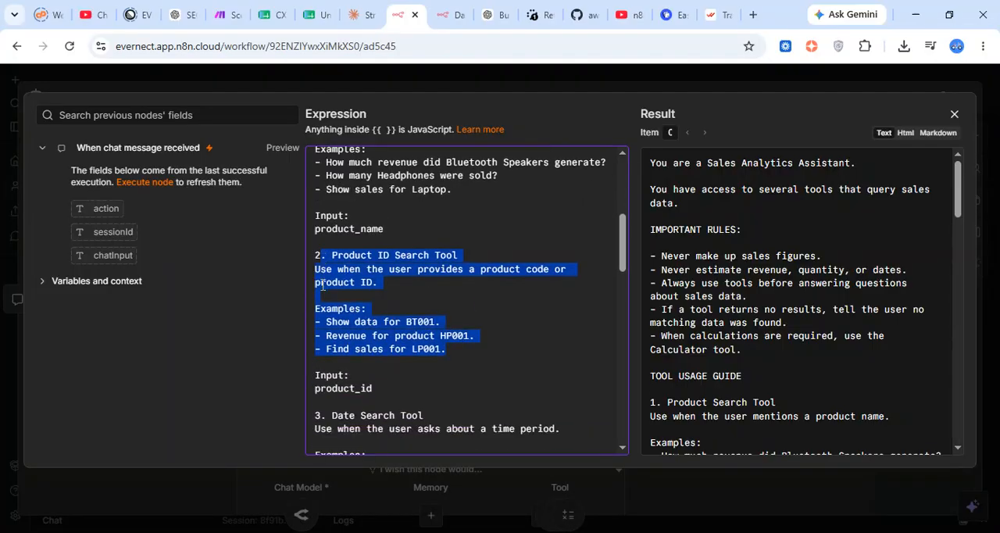
{"action": "left_click_drag", "start_coordinate": [373, 388], "coordinate": [314, 255]}
{"action": "key", "text": "BackSpace"}
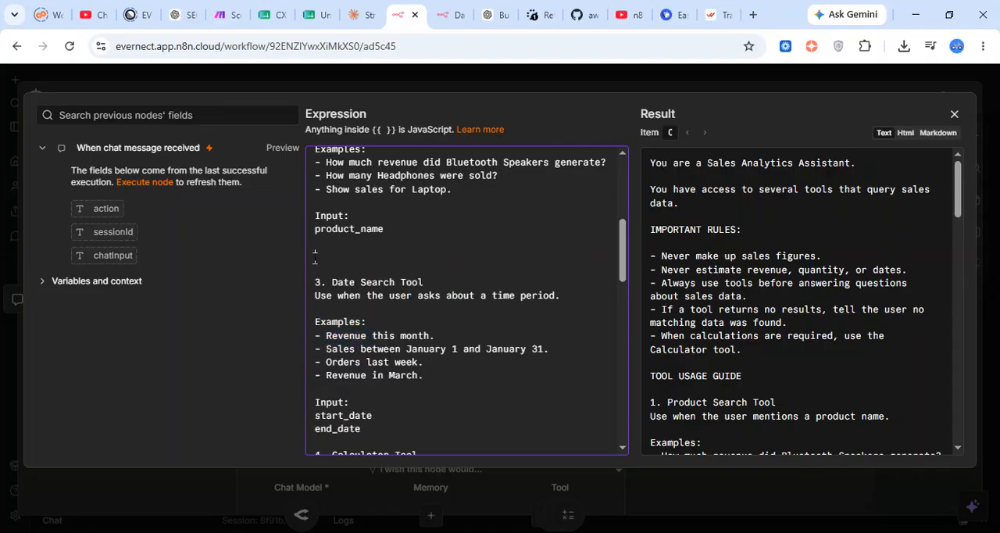
{"action": "key", "text": "BackSpace"}
Review the rest of the system message through its EXAMPLES section and close the AI Agent's settings
{"action": "scroll", "coordinate": [378, 283], "scroll_direction": "down", "scroll_amount": 10}
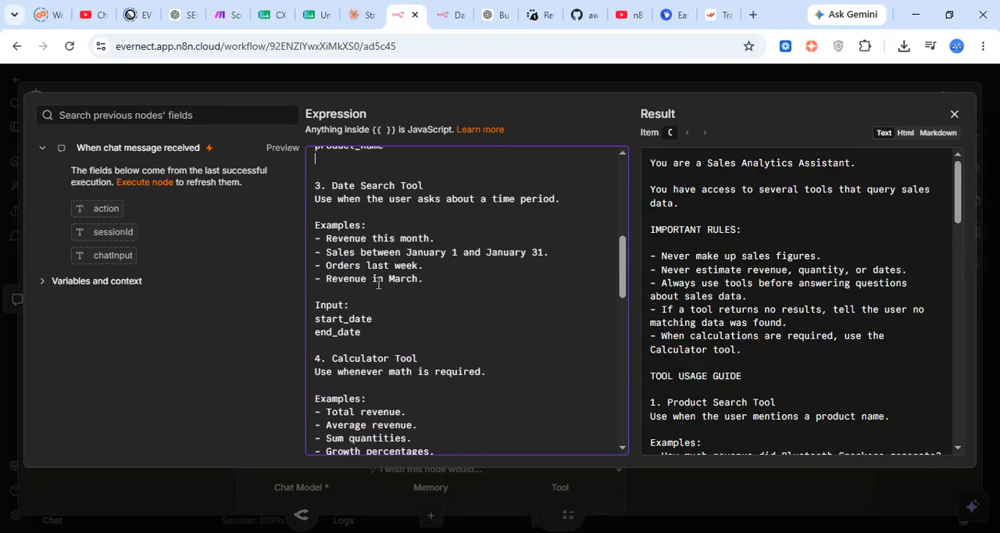
{"action": "scroll", "coordinate": [399, 314], "scroll_direction": "down", "scroll_amount": 5}
{"action": "scroll", "coordinate": [406, 305], "scroll_direction": "up", "scroll_amount": 5}
{"action": "scroll", "coordinate": [421, 287], "scroll_direction": "down", "scroll_amount": 5}
{"action": "scroll", "coordinate": [364, 233], "scroll_direction": "down", "scroll_amount": 1}
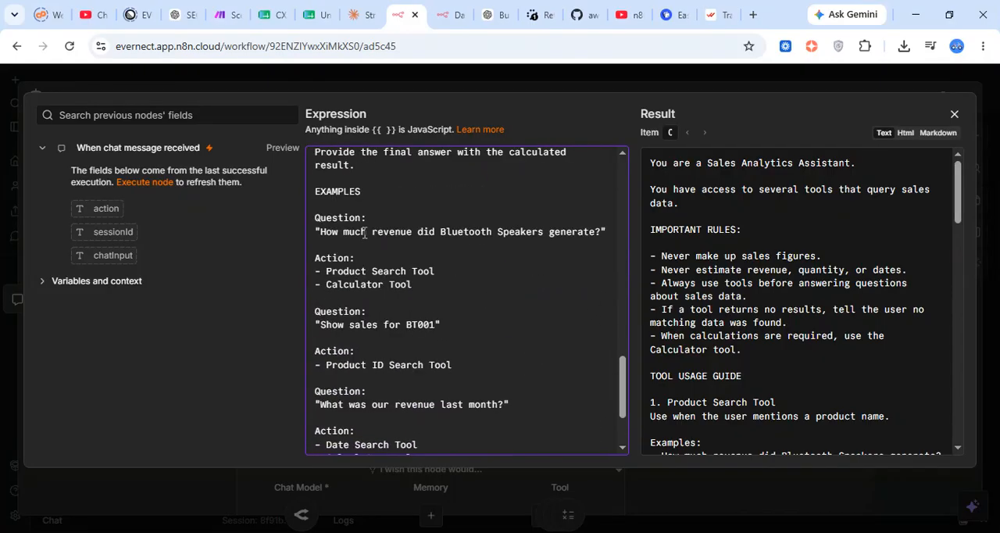
{"action": "scroll", "coordinate": [410, 249], "scroll_direction": "down", "scroll_amount": 3}
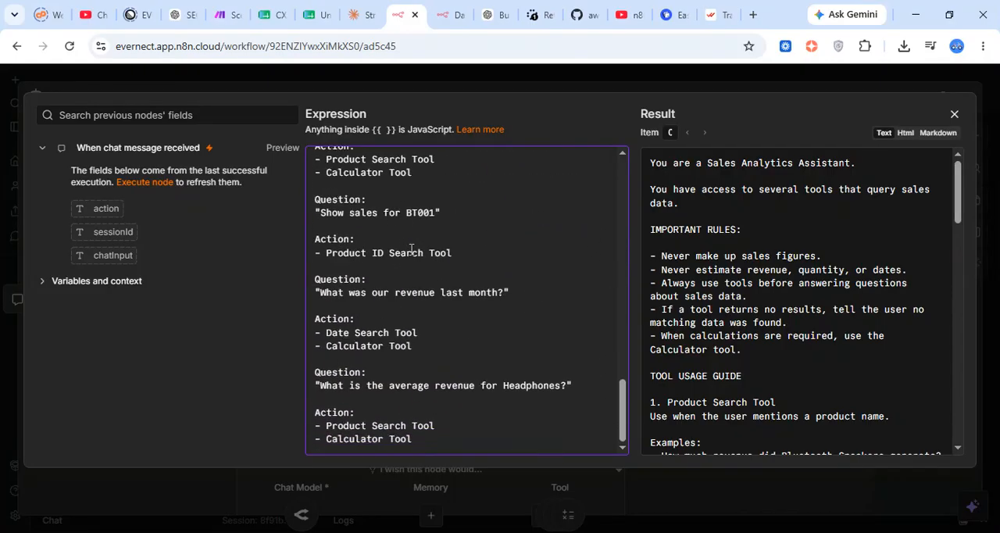
{"action": "left_click", "coordinate": [530, 74]}
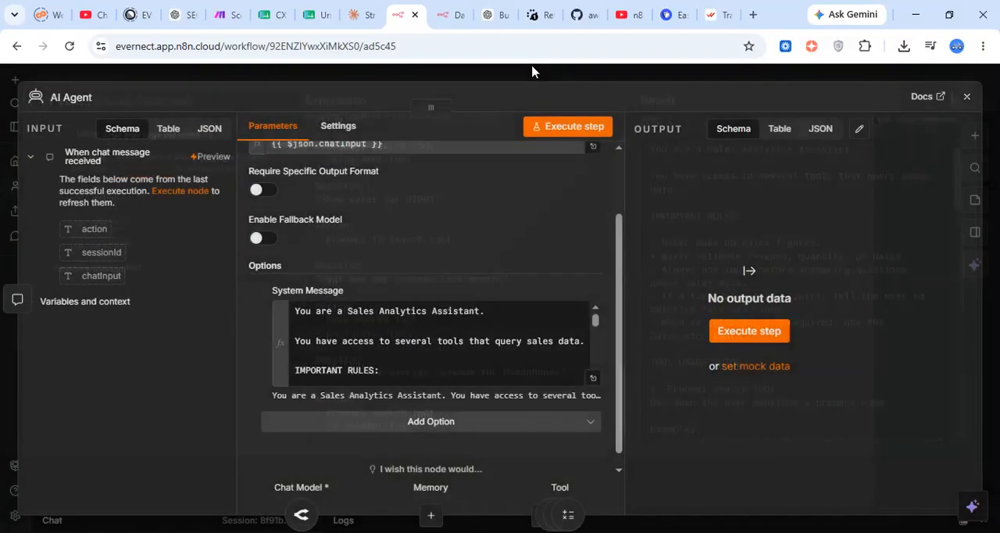
{"action": "left_click", "coordinate": [528, 76]}
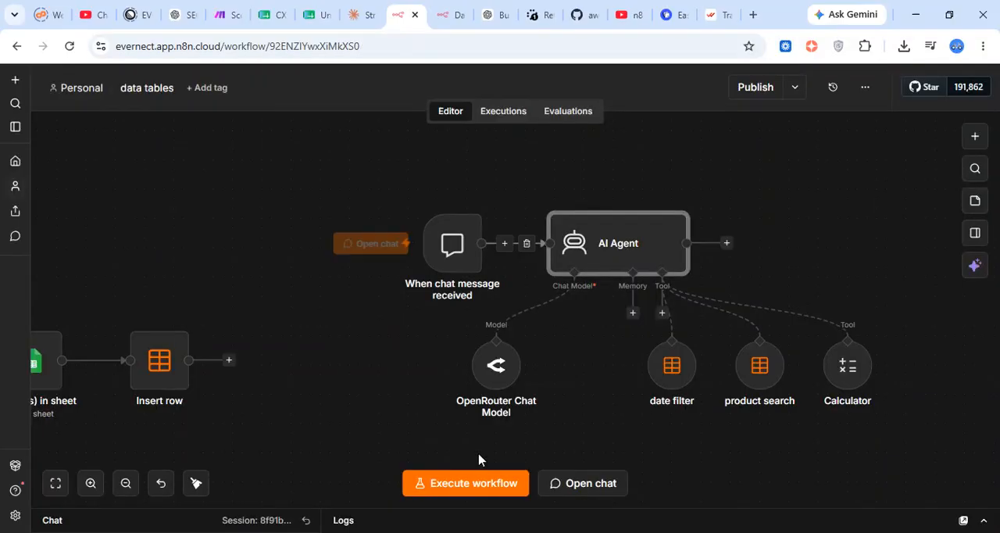
Open the chat, reset its session and send the question "how much total revenu of blutooth speaker"
{"action": "left_click", "coordinate": [564, 491]}
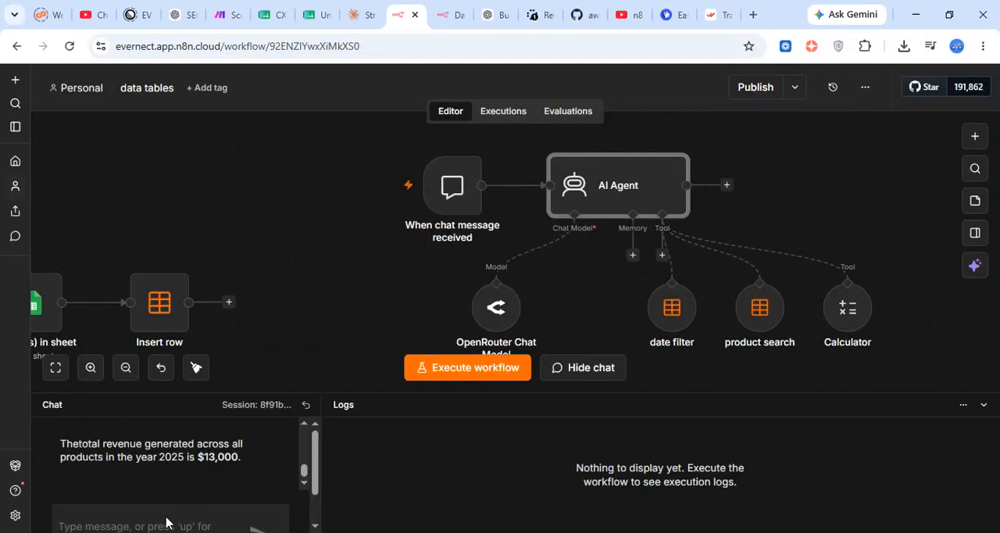
{"action": "left_click", "coordinate": [305, 404]}
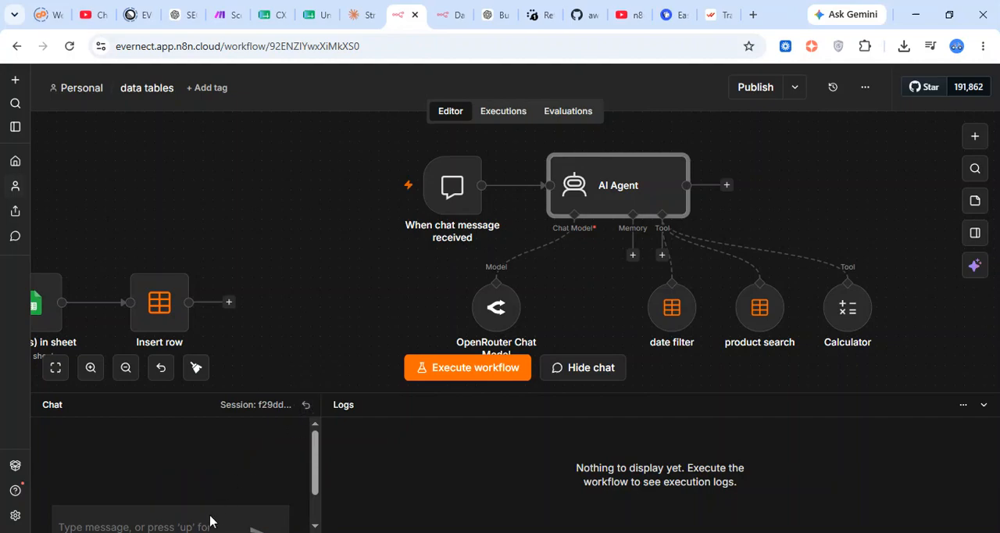
{"action": "type", "text": "how much total revenu of blut"}
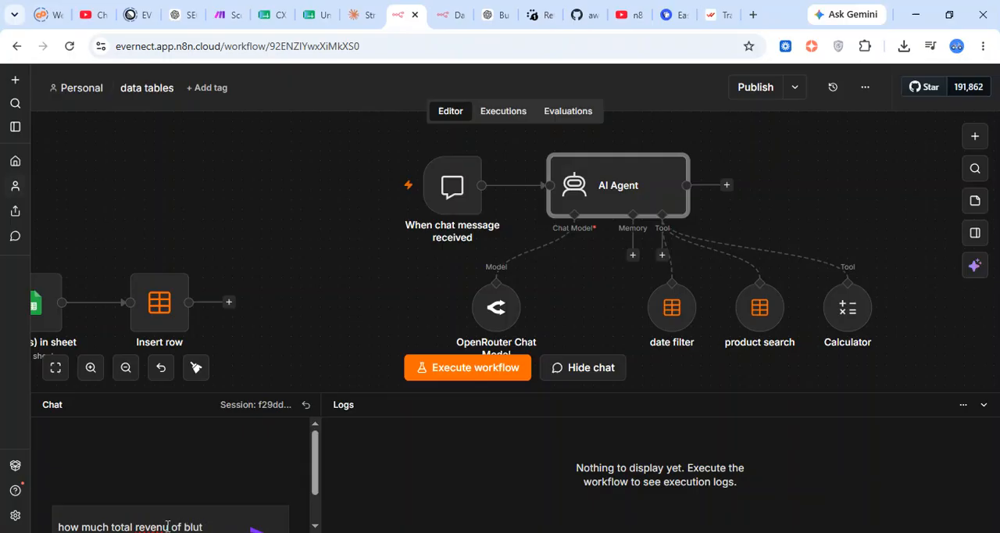
{"action": "type", "text": "ooth speaker"}
{"action": "key", "text": "Return"}
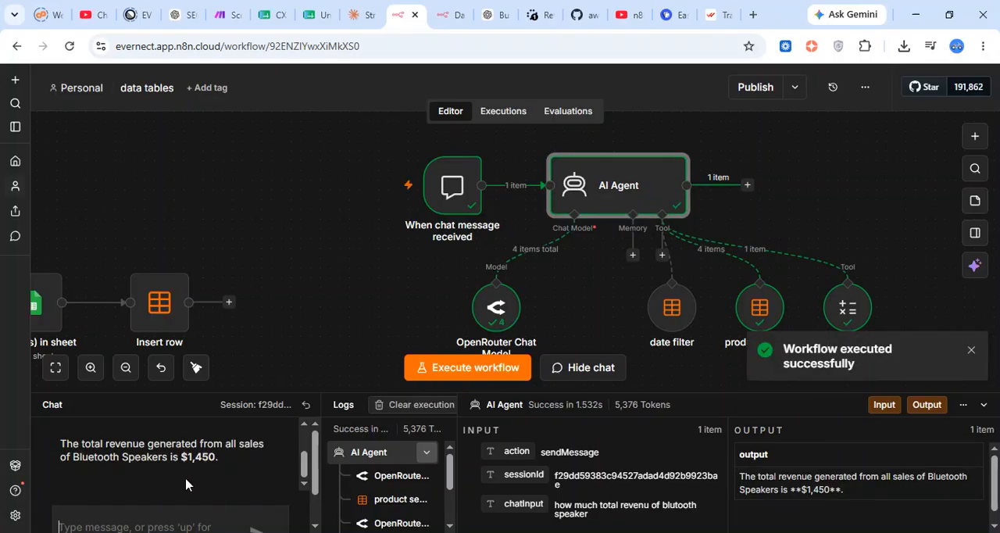
Check the agent's revenue answer against the Bluetooth Speaker rows in the sales_data table and examine the SaleDate column
{"action": "left_click_drag", "start_coordinate": [108, 438], "coordinate": [252, 442]}
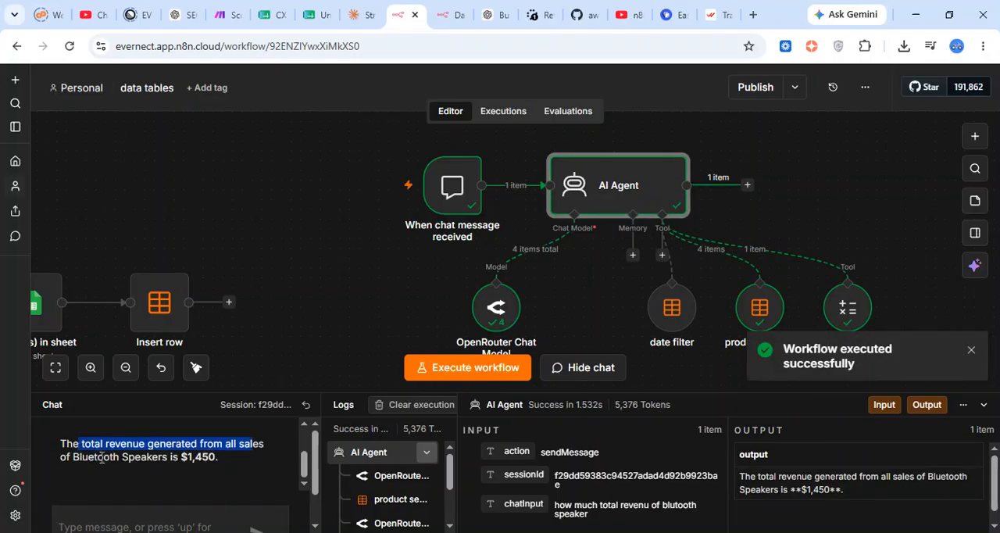
{"action": "left_click_drag", "start_coordinate": [180, 457], "coordinate": [210, 453]}
{"action": "left_click", "coordinate": [237, 461]}
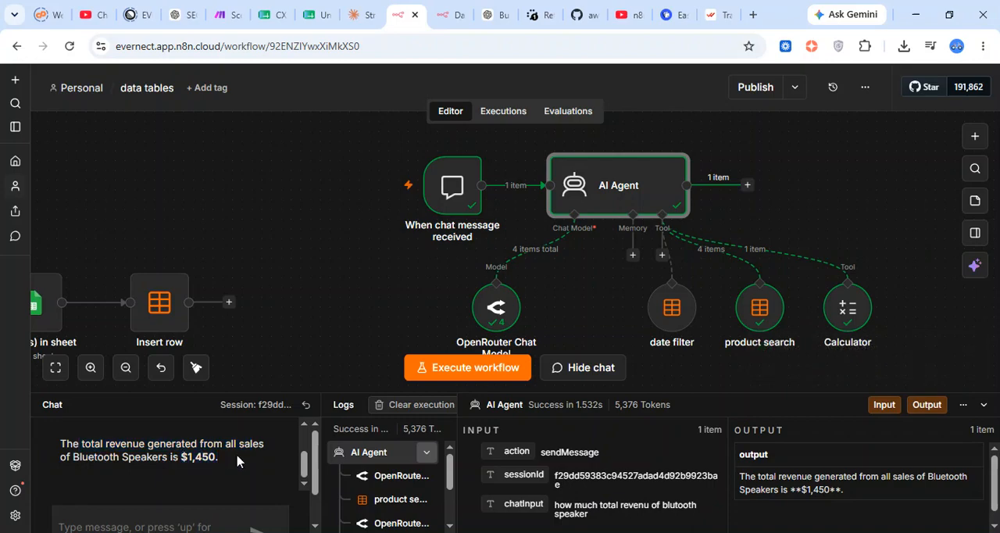
{"action": "left_click", "coordinate": [442, 8]}
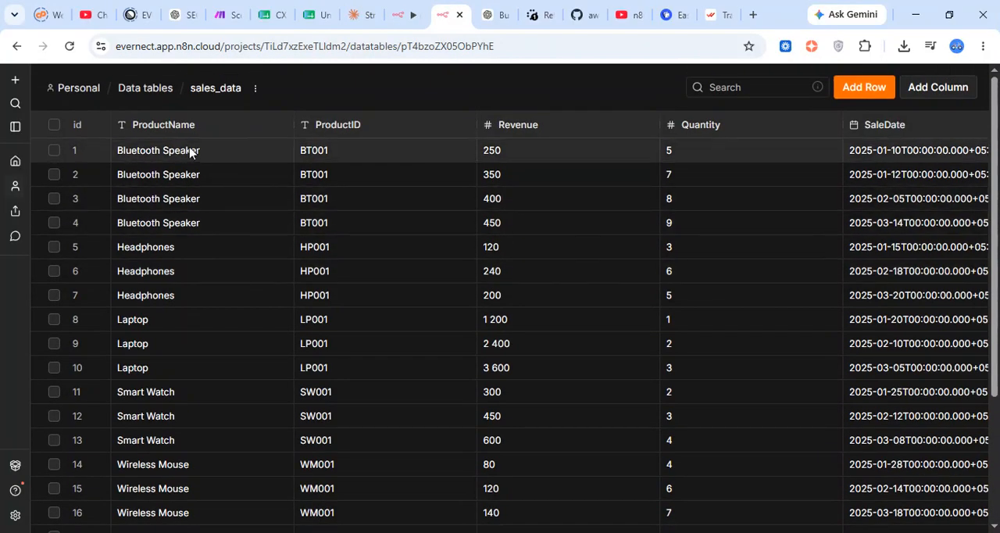
{"action": "scroll", "coordinate": [417, 206], "scroll_direction": "right", "scroll_amount": 1}
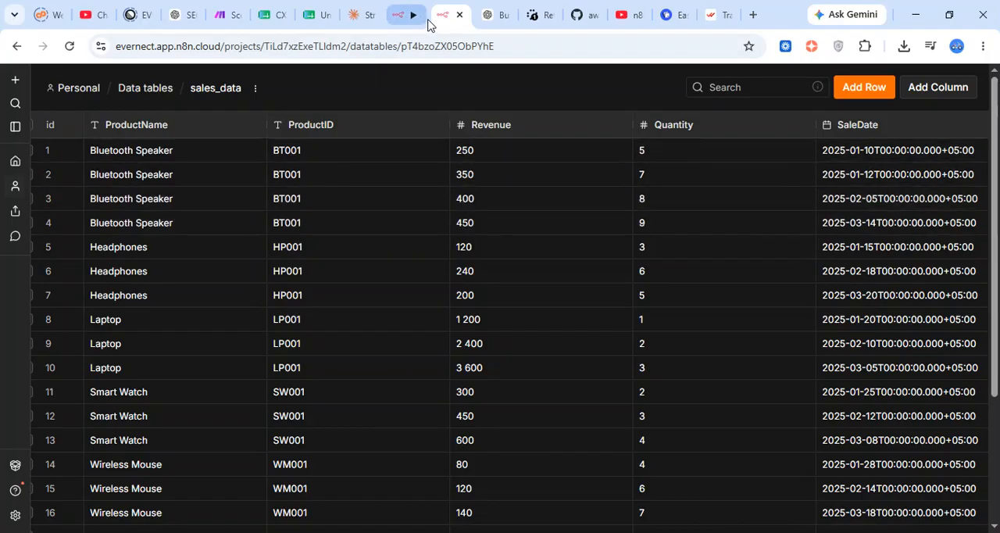
{"action": "left_click", "coordinate": [486, 15]}
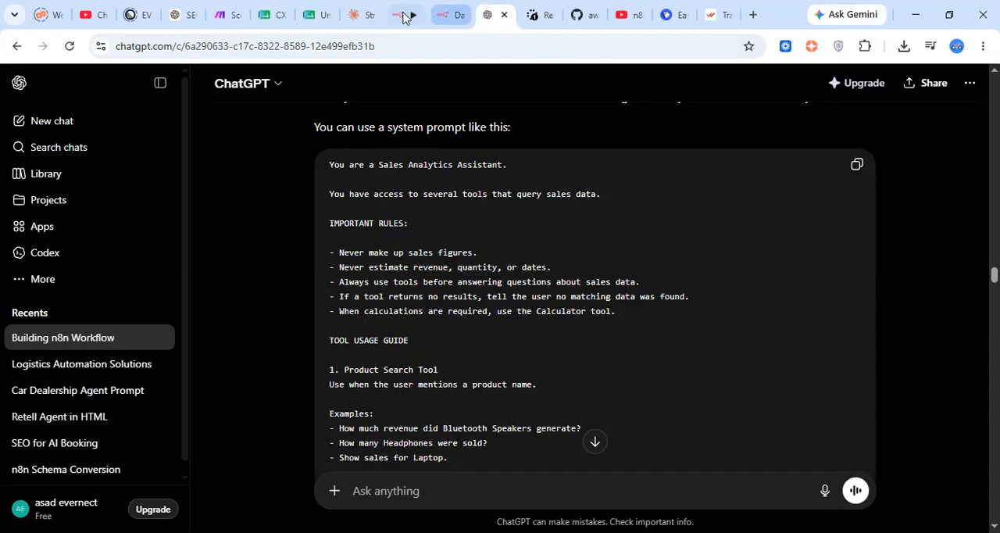
{"action": "left_click", "coordinate": [400, 15]}
{"action": "left_click", "coordinate": [434, 14]}
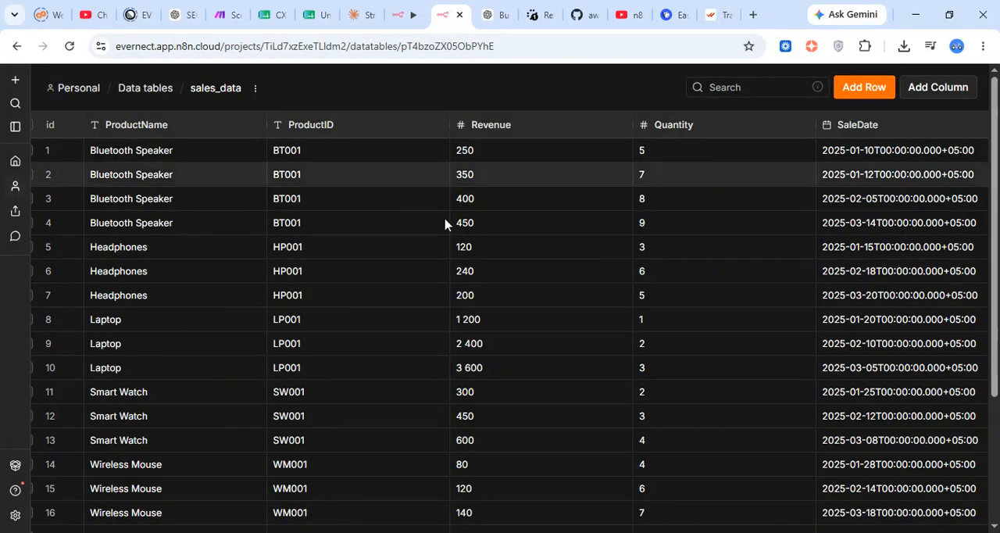
{"action": "scroll", "coordinate": [468, 288], "scroll_direction": "down", "scroll_amount": 1}
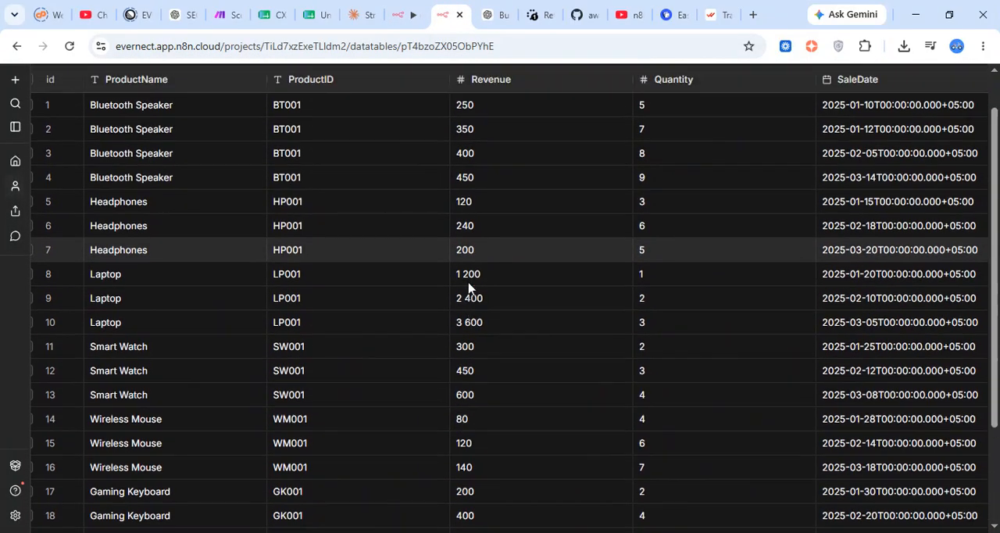
{"action": "scroll", "coordinate": [601, 232], "scroll_direction": "right", "scroll_amount": 1}
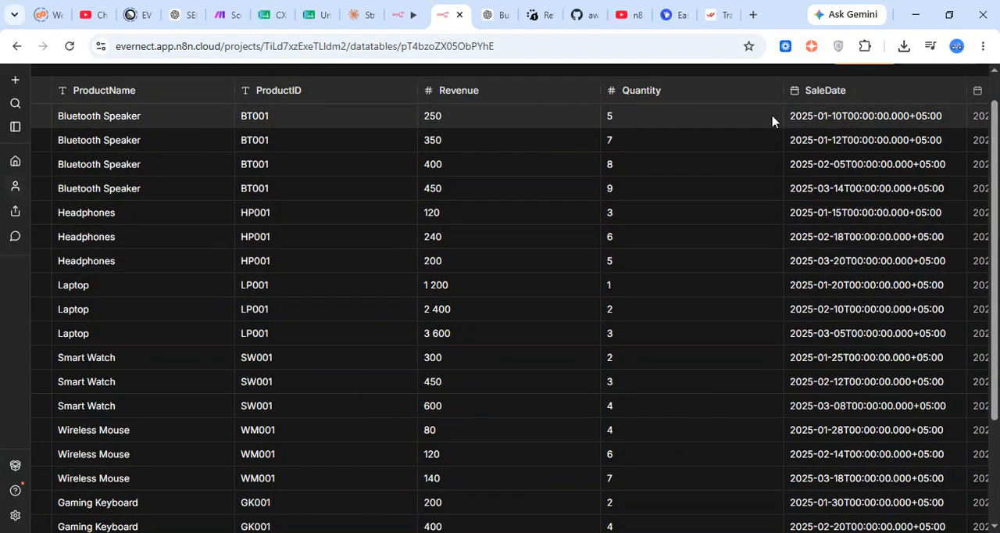
Return to the workflow and enter "what was total revenue last month" in the chat message field without sending it
{"action": "left_click", "coordinate": [495, 11]}
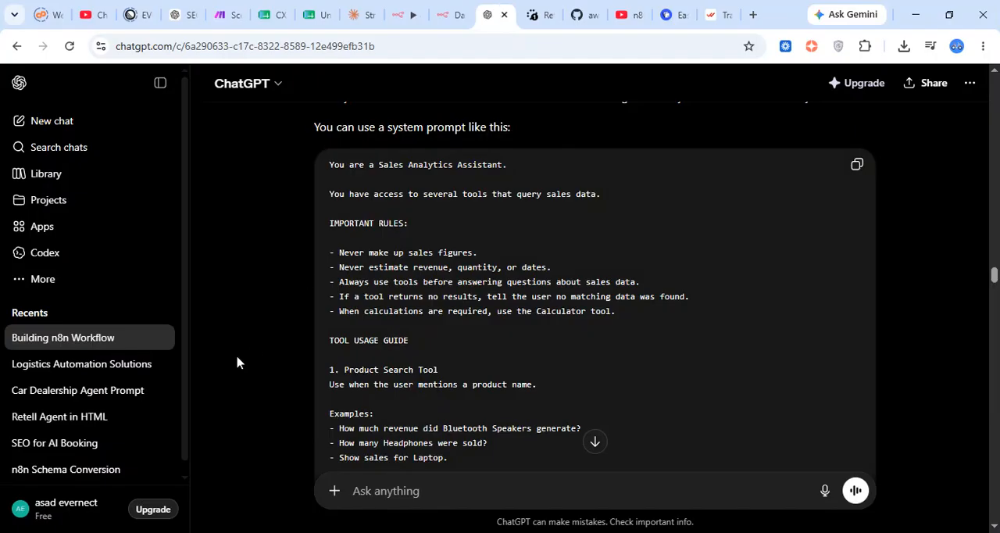
{"action": "left_click", "coordinate": [402, 14]}
{"action": "type", "text": "what was total revenue last month"}
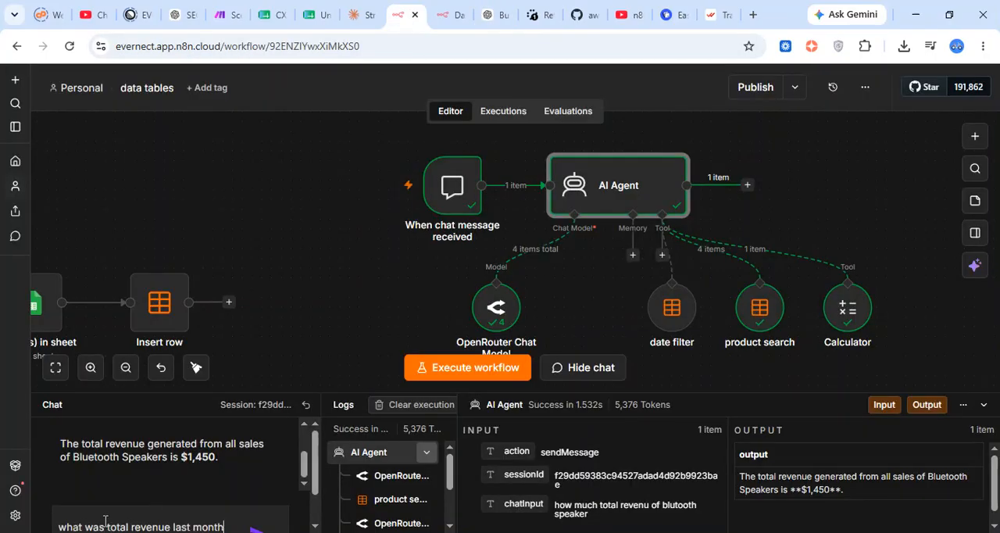
Add the line "date: {{ $now }}" above IMPORTANT RULES in the AI Agent's System Message and close the node
{"action": "double_click", "coordinate": [608, 204]}
{"action": "scroll", "coordinate": [373, 297], "scroll_direction": "down", "scroll_amount": 4}
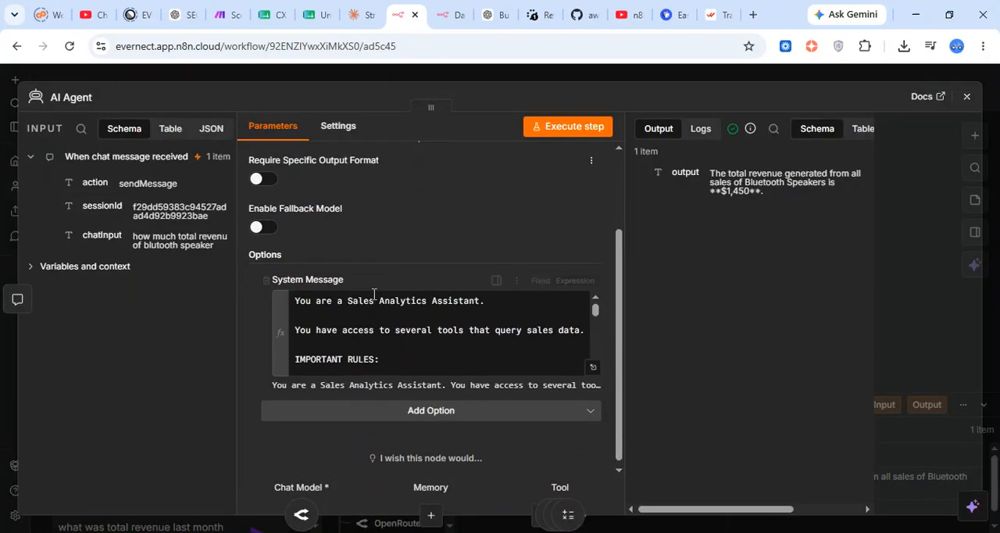
{"action": "scroll", "coordinate": [385, 334], "scroll_direction": "down", "scroll_amount": 1}
{"action": "scroll", "coordinate": [386, 334], "scroll_direction": "up", "scroll_amount": 1}
{"action": "left_click", "coordinate": [373, 305]}
{"action": "key", "text": "Return"}
{"action": "key", "text": "Return"}
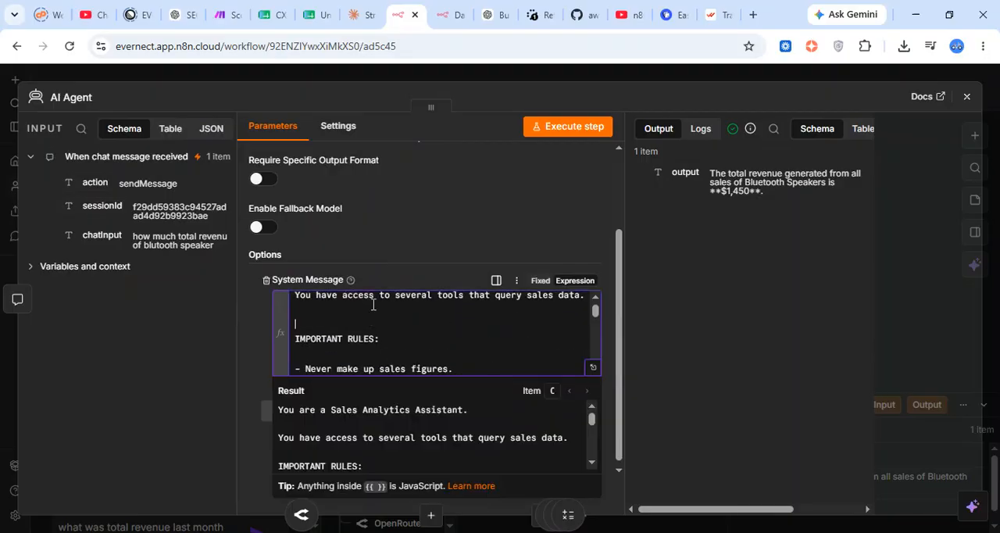
{"action": "type", "text": "date: {{"}
{"action": "key", "text": "Down"}
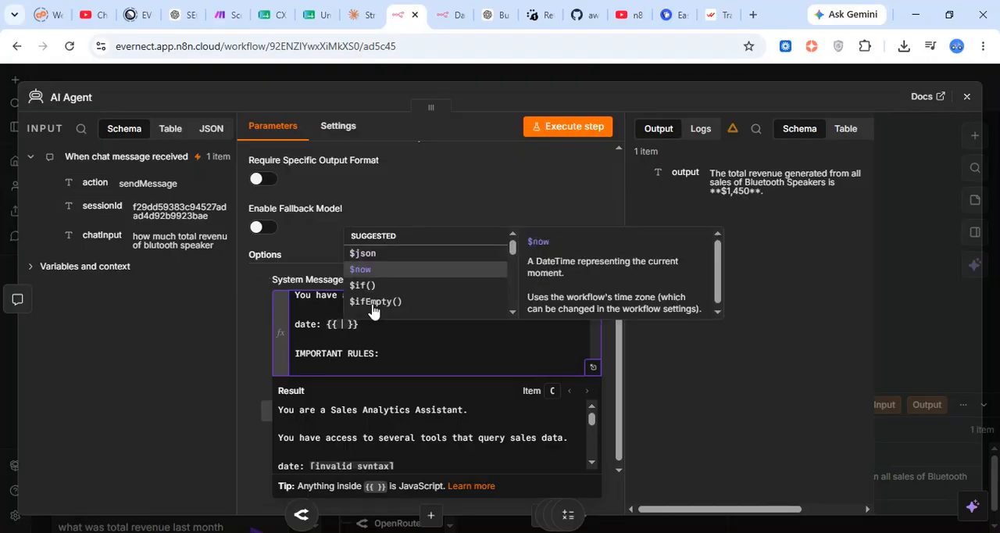
{"action": "key", "text": "Return"}
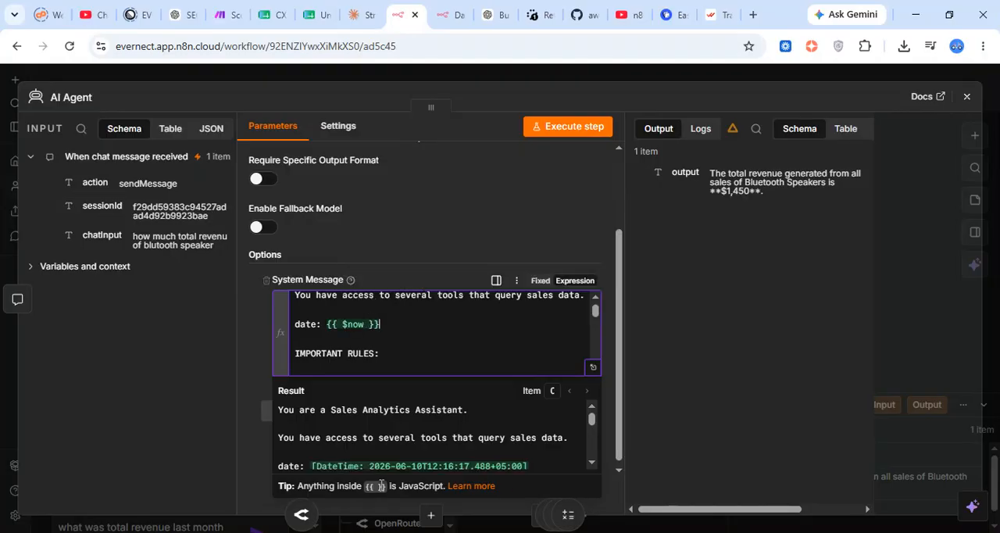
{"action": "left_click", "coordinate": [516, 76]}
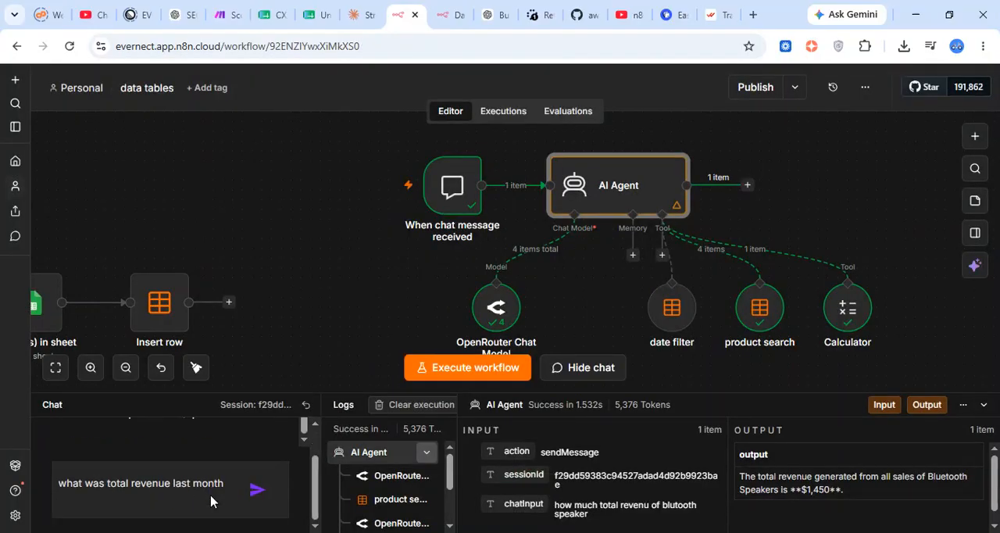
Send the drafted question about last month's revenue, read the agent's reply and collapse the chat panel
{"action": "key", "text": "Return"}
{"action": "left_click_drag", "start_coordinate": [64, 444], "coordinate": [208, 444]}
{"action": "left_click", "coordinate": [250, 451]}
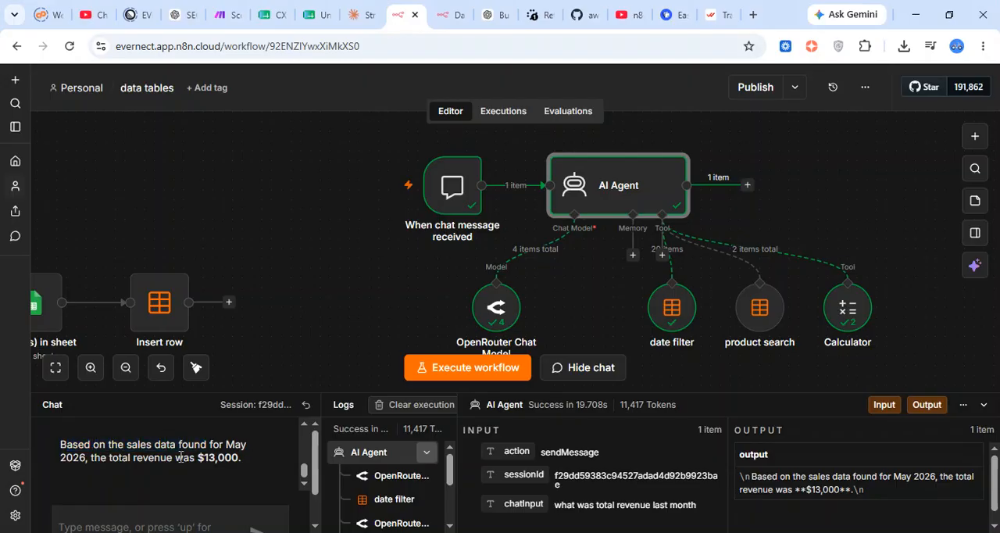
{"action": "left_click_drag", "start_coordinate": [59, 459], "coordinate": [178, 463]}
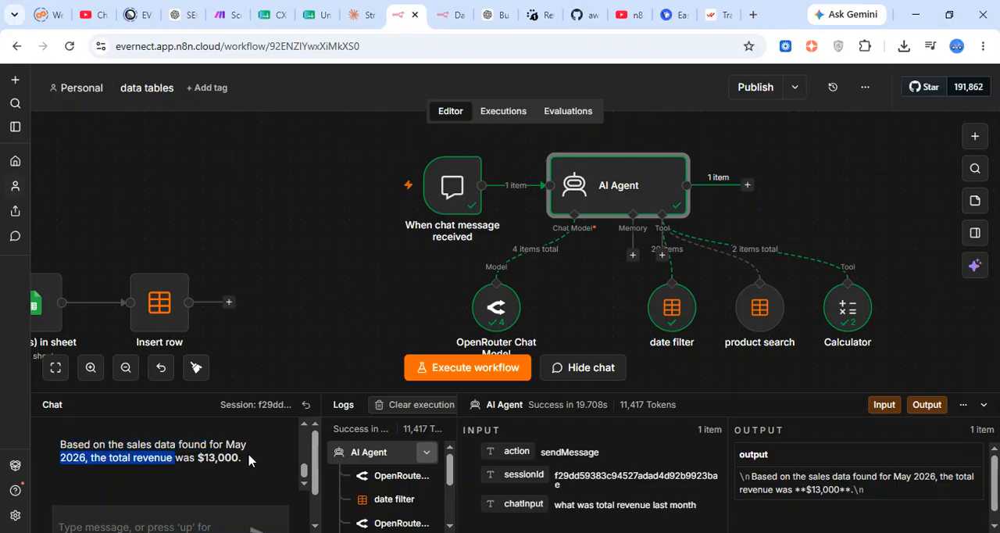
{"action": "left_click_drag", "start_coordinate": [250, 460], "coordinate": [39, 461]}
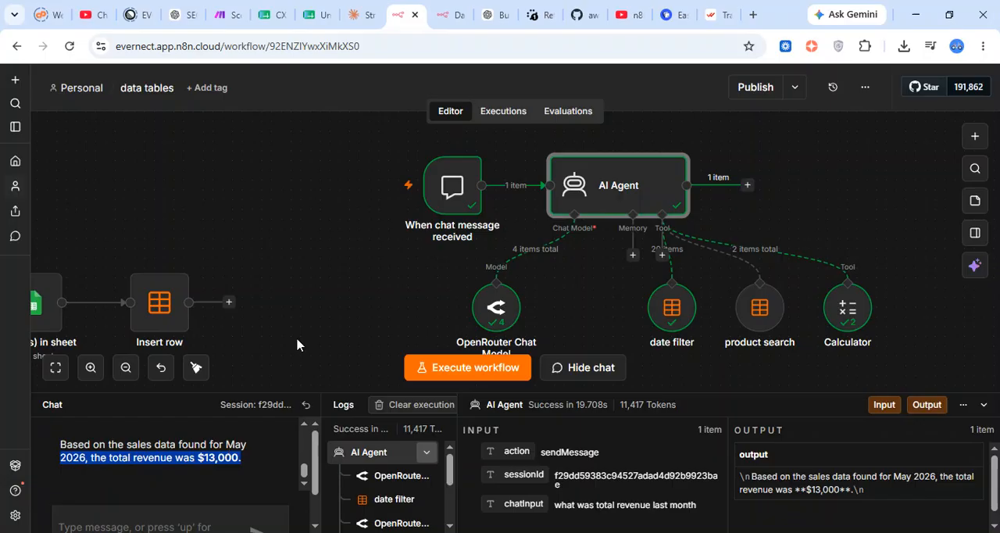
{"action": "left_click", "coordinate": [344, 319]}
{"action": "left_click", "coordinate": [984, 405]}
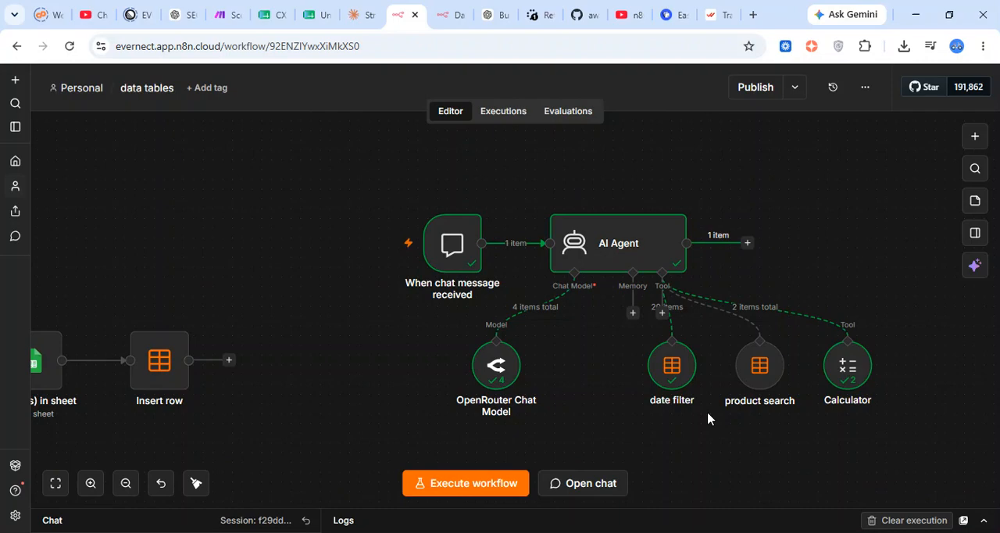
{"action": "mouse_move", "coordinate": [680, 376]}
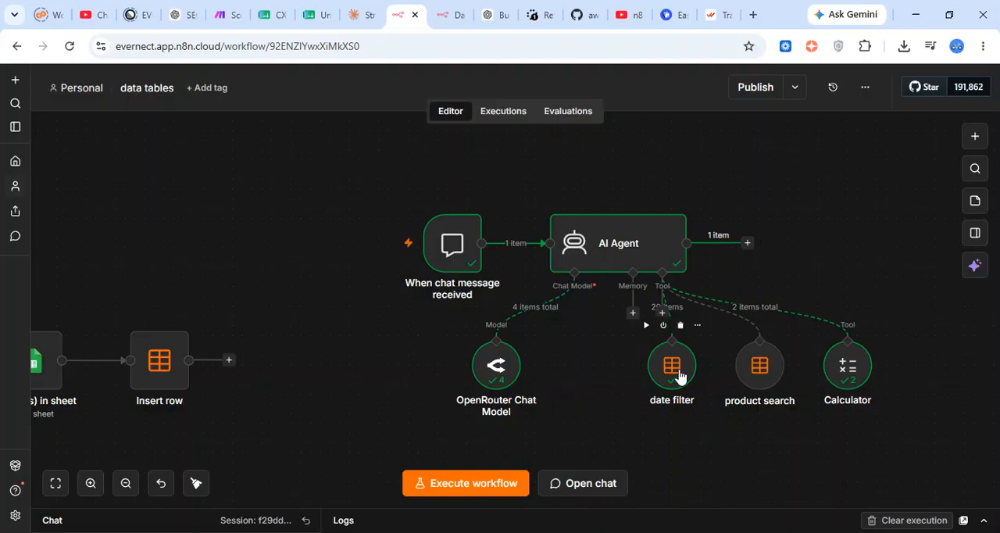